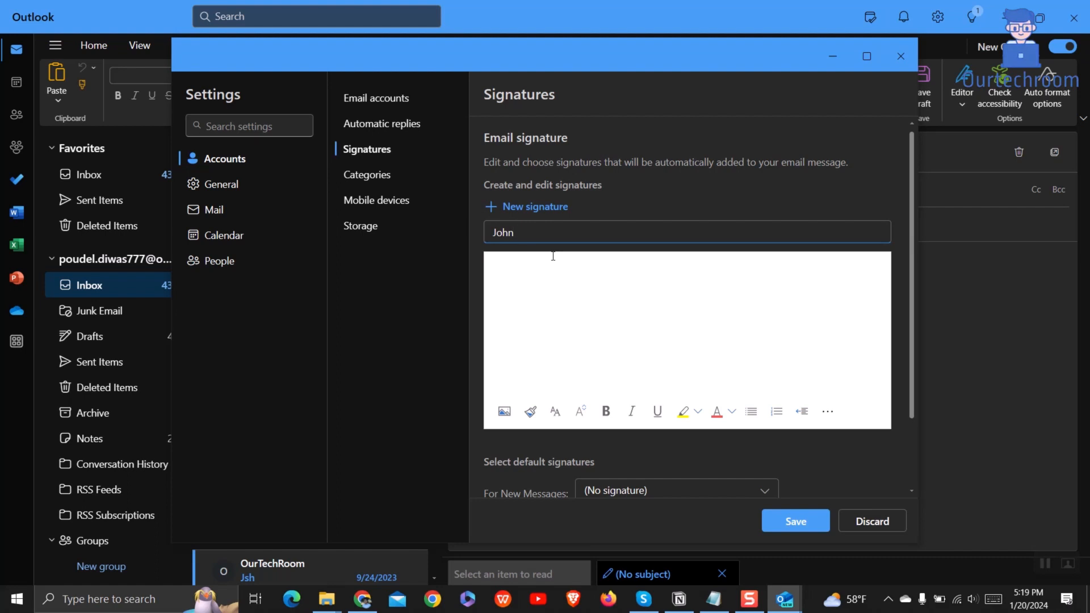
Step: Name the signature 'John Doe Signature' and enter the name, Marketing Manager title and ABC Marketing Solutions lines
type("Doe Signature")
left_click(551, 297)
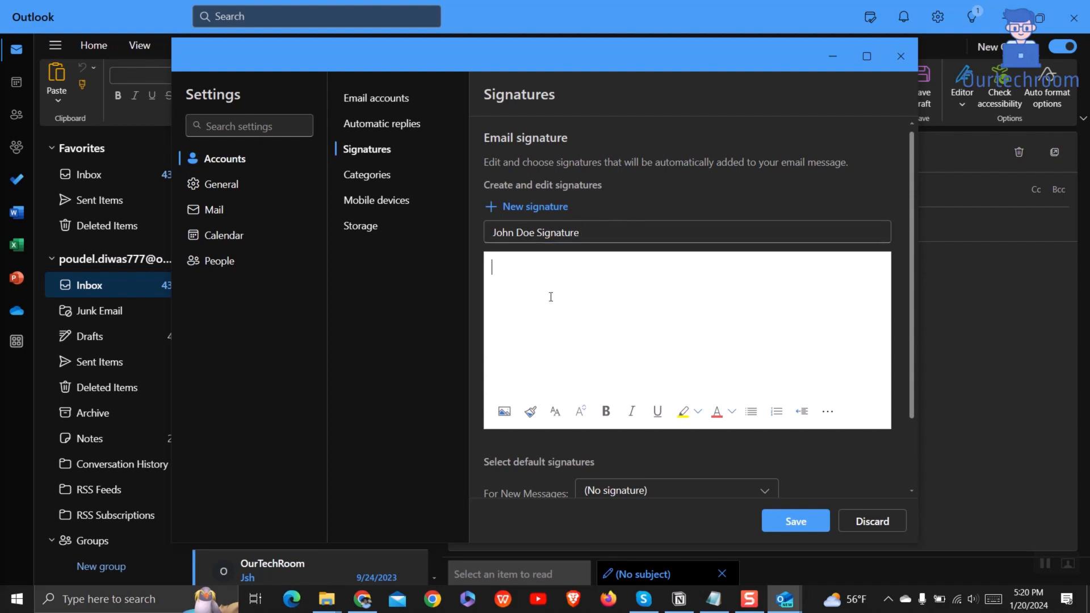
type("John Doe ")
type("Ma")
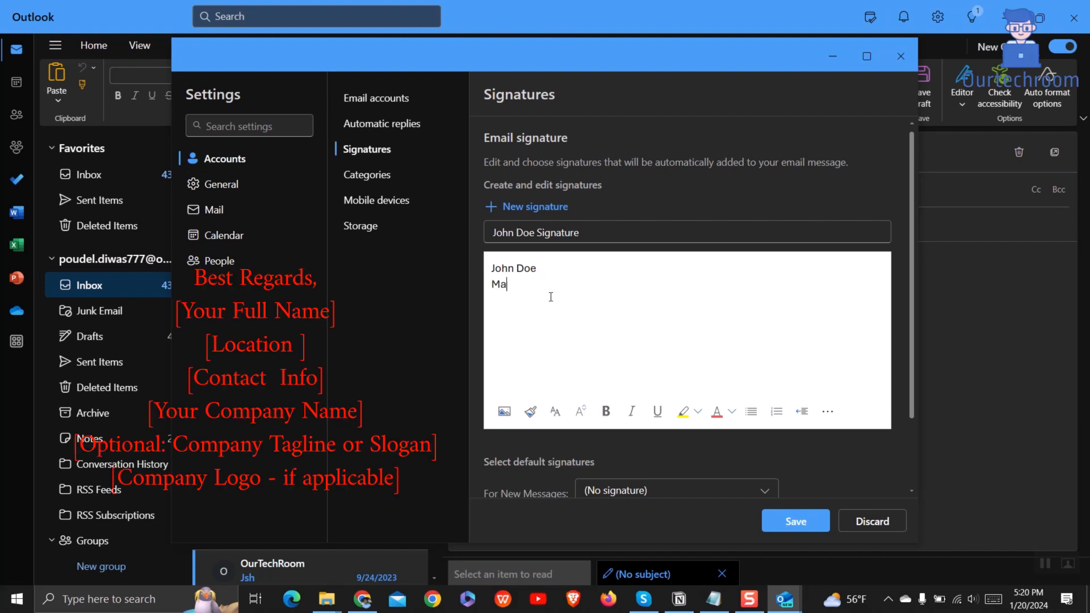
type("rketing Manager")
key("Return")
type("ABC Marketing")
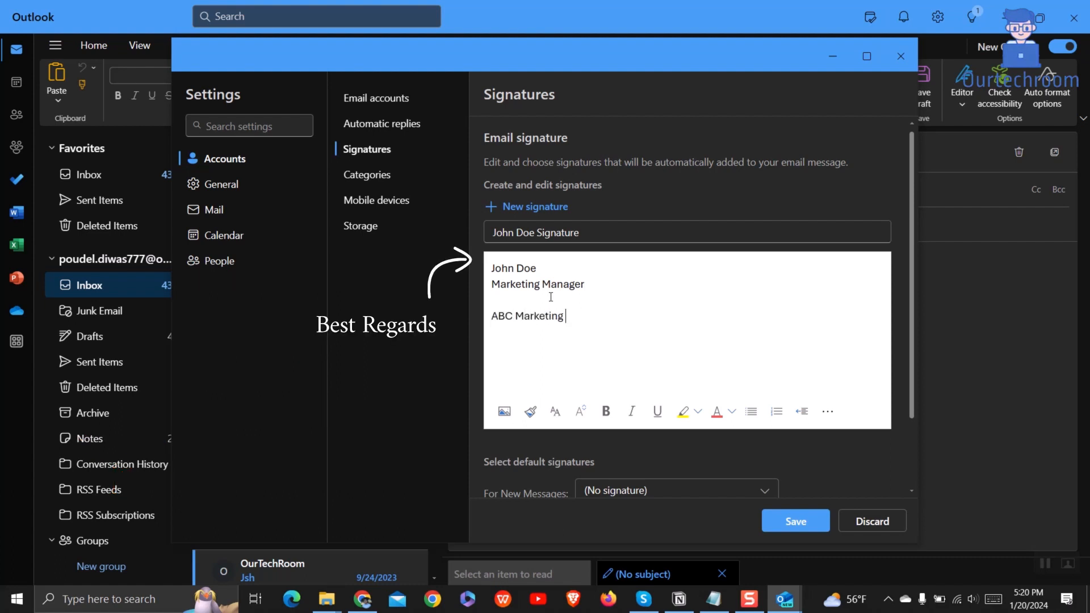
type(" Solutions")
key("Return")
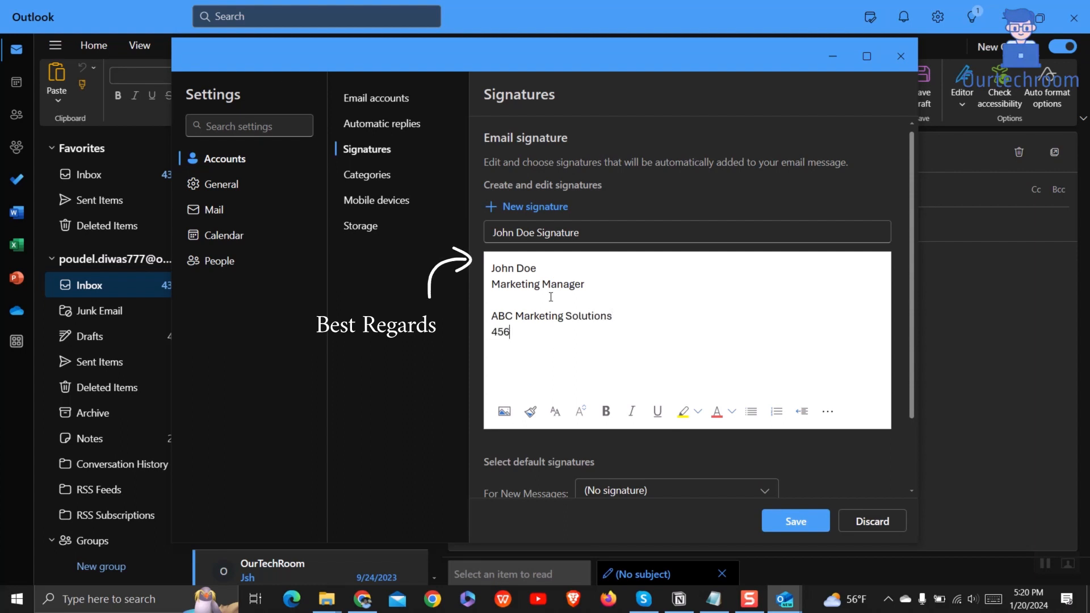
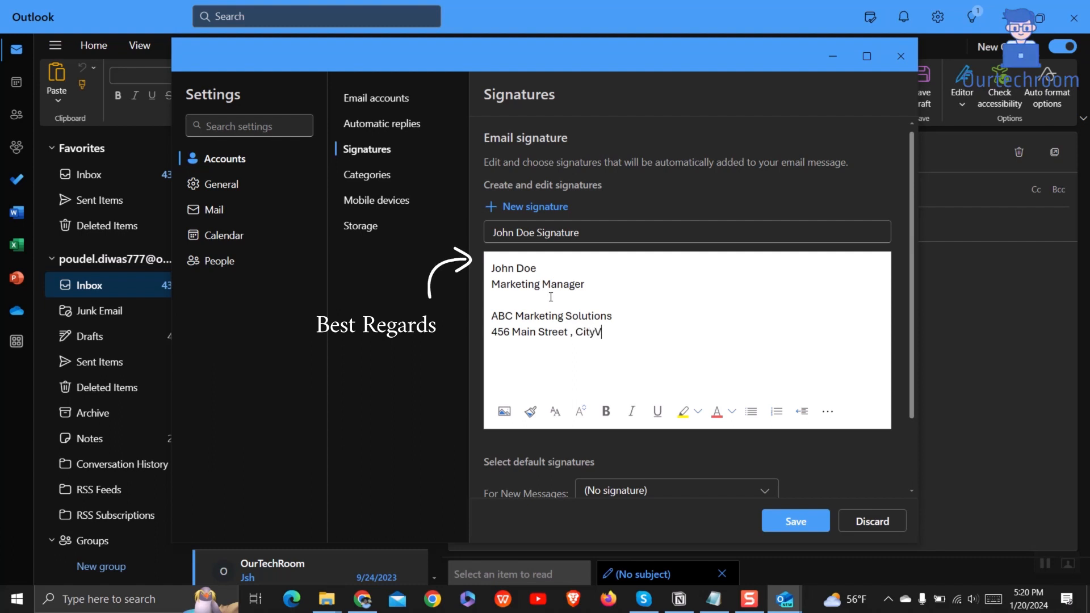
Step: Add the company's street address line, fixing the city spelling, and a 'Contact Information:' heading
key("BackSpace")
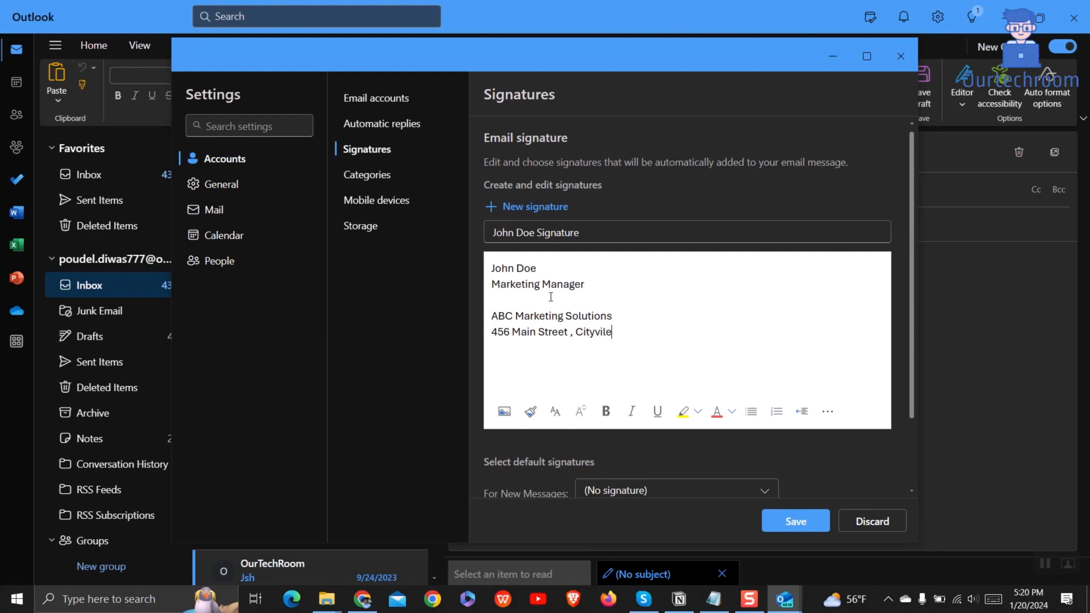
key("BackSpace")
key("BackSpace")
key("BackSpace")
key("BackSpace")
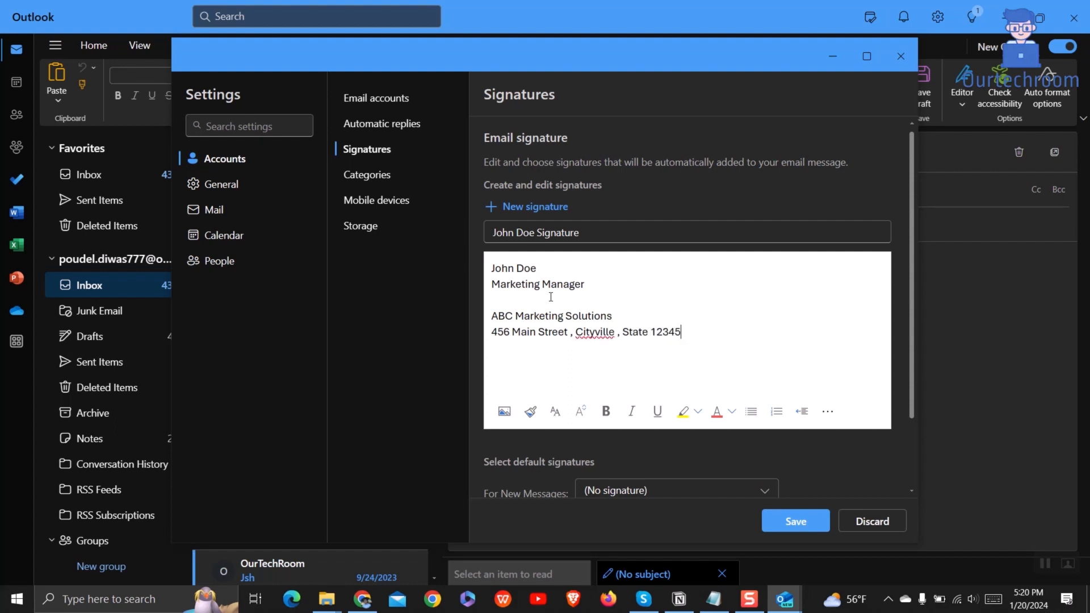
key("Return")
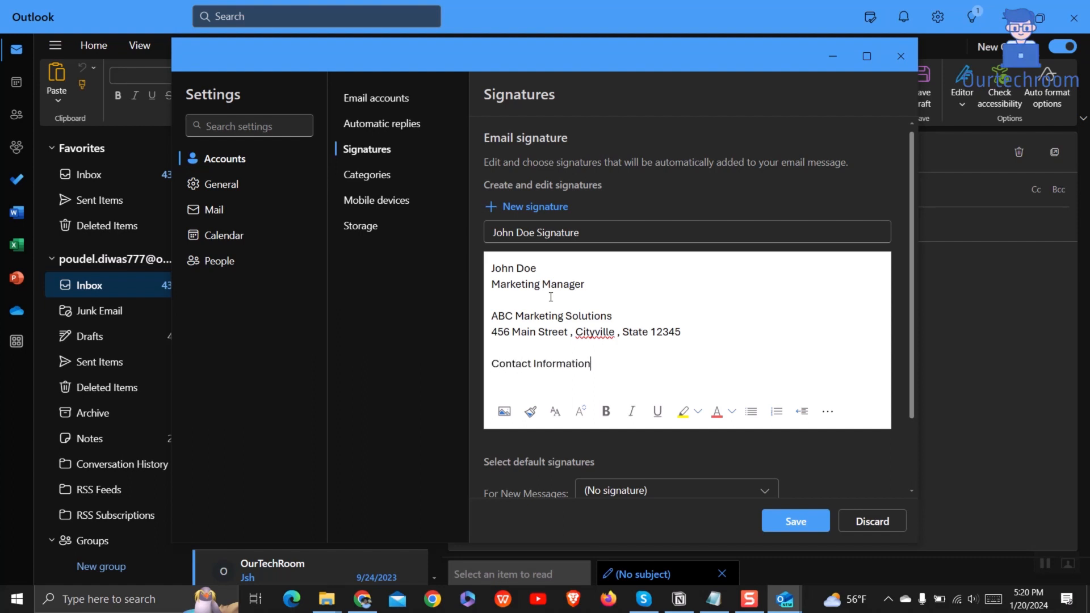
key("Return")
key("BackSpace")
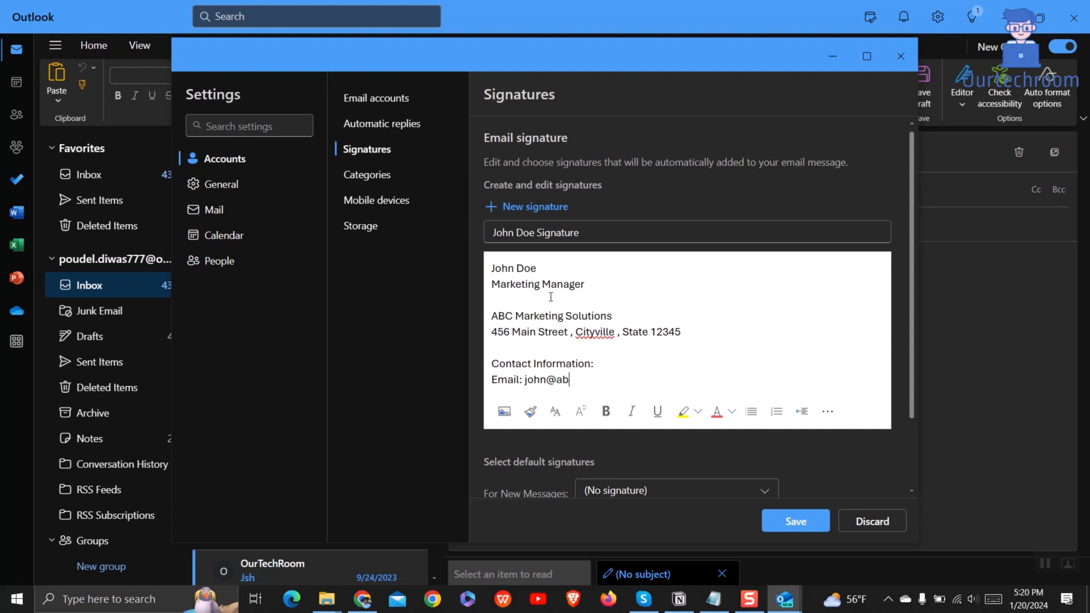
key("Return")
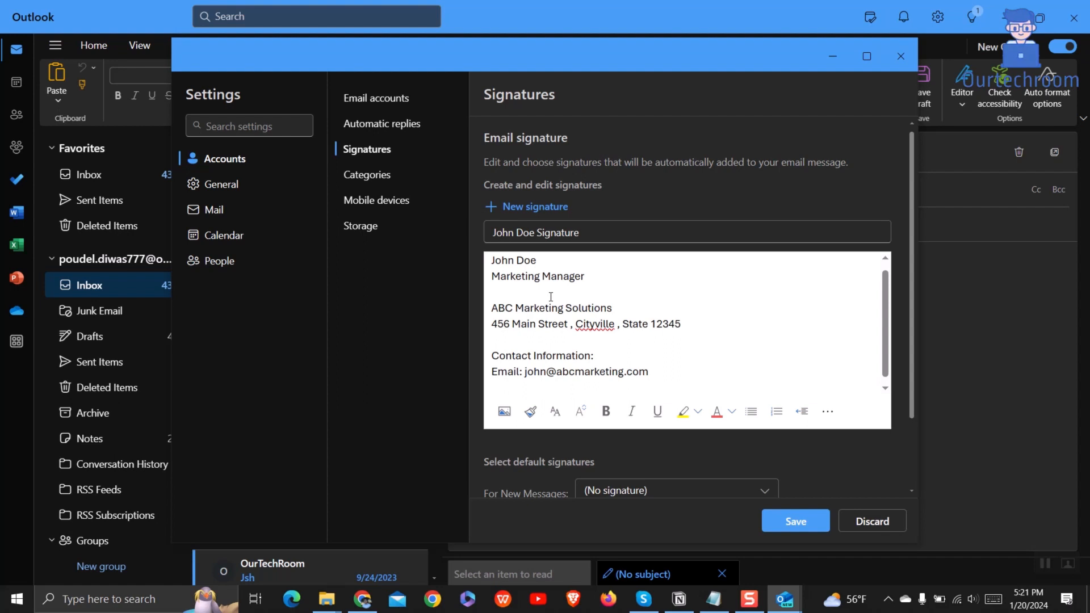
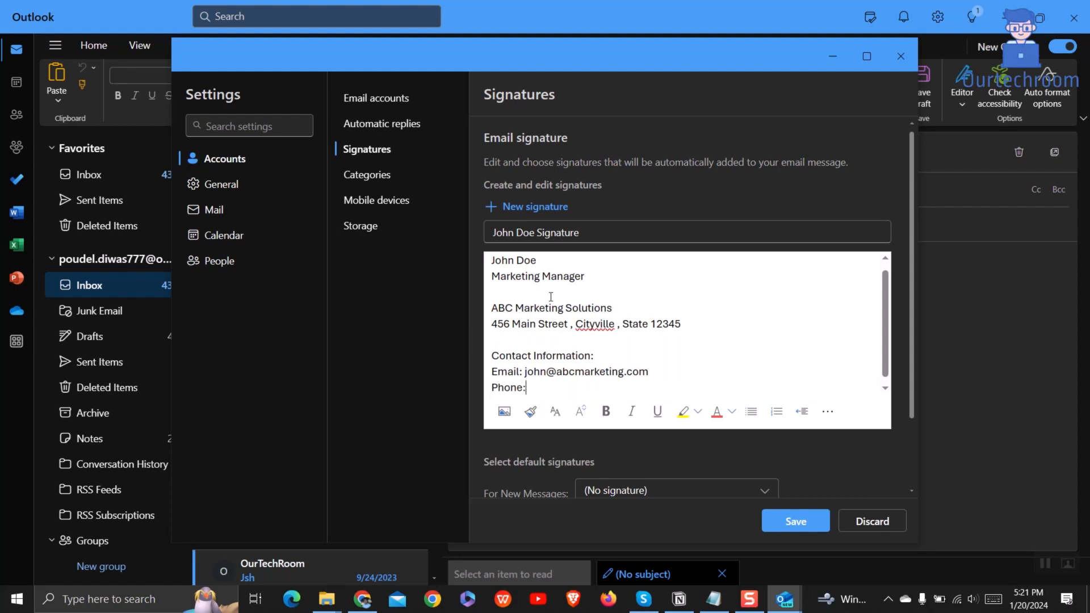
key("Left")
key("Left")
key("Left")
key("Left")
key("Left")
key("Right")
key("Right")
key("Right")
key("Right")
key("Right")
key("Right")
key("Right")
key("Return")
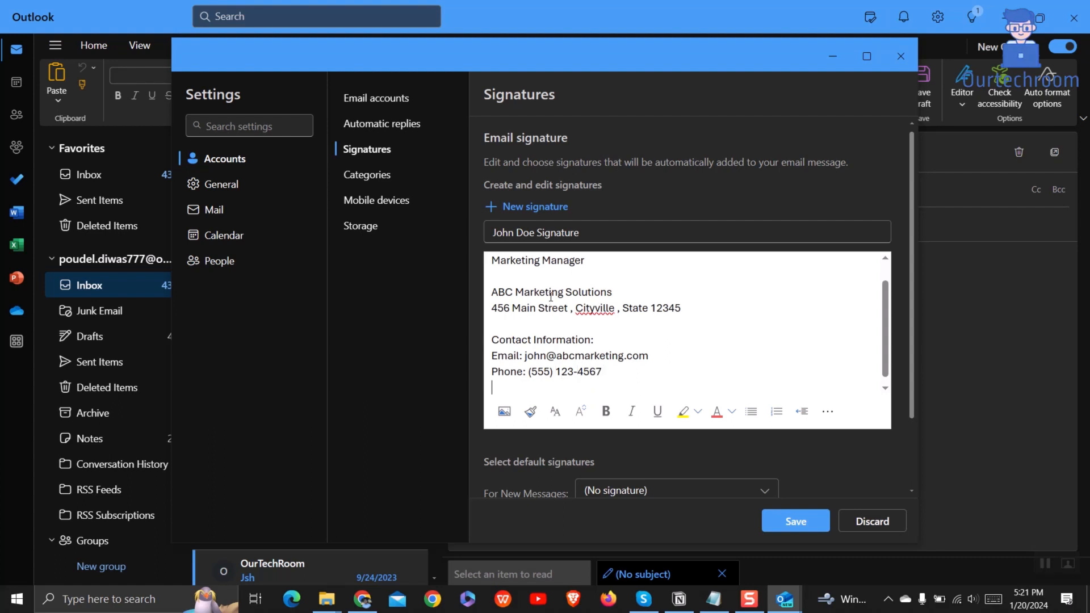
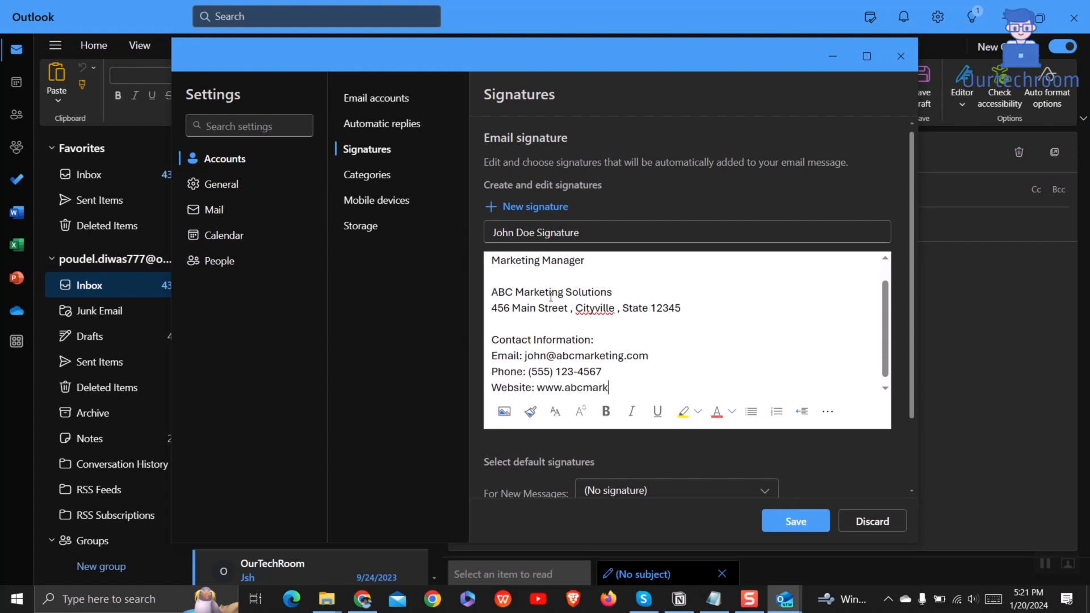
key("Return")
key("Return")
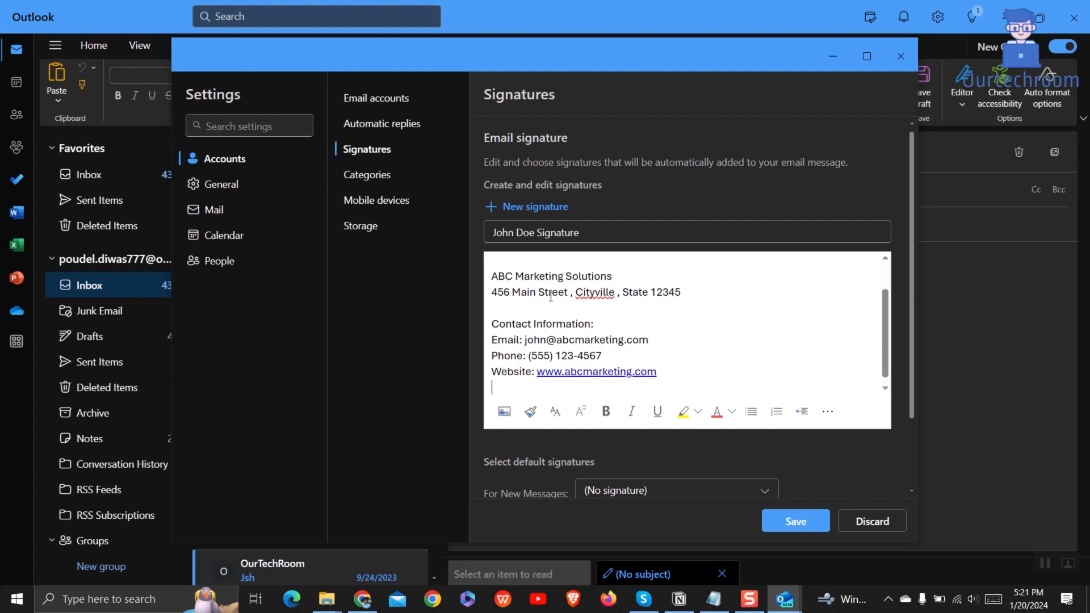
Step: Add a 'Social Media:' heading with LinkedIn profile and Twitter handle lines, plus spacing below the website
type("Social M")
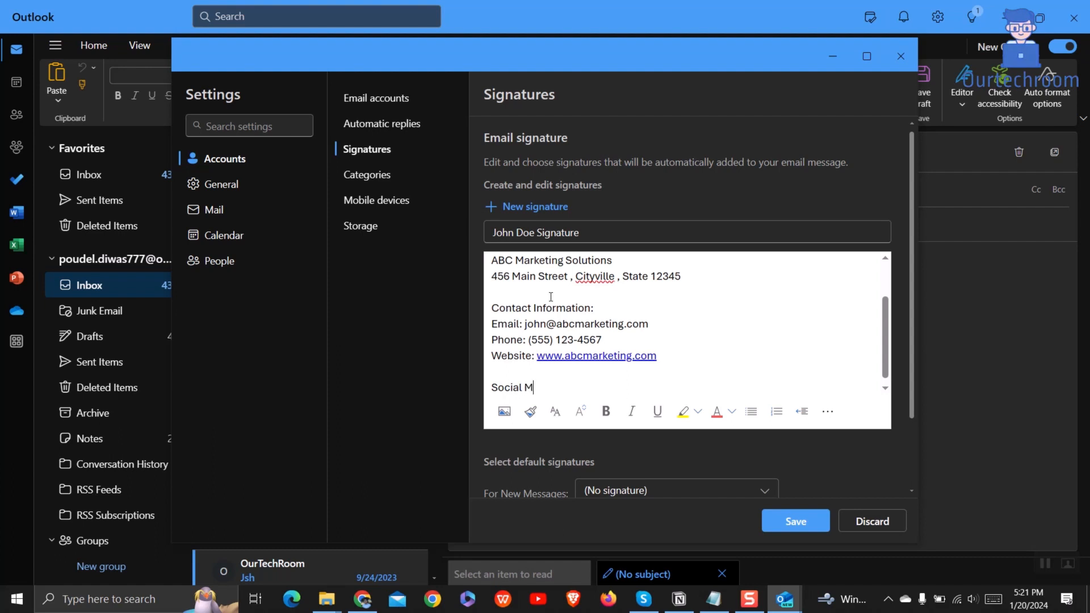
type("edia:")
key("Return")
type("Link")
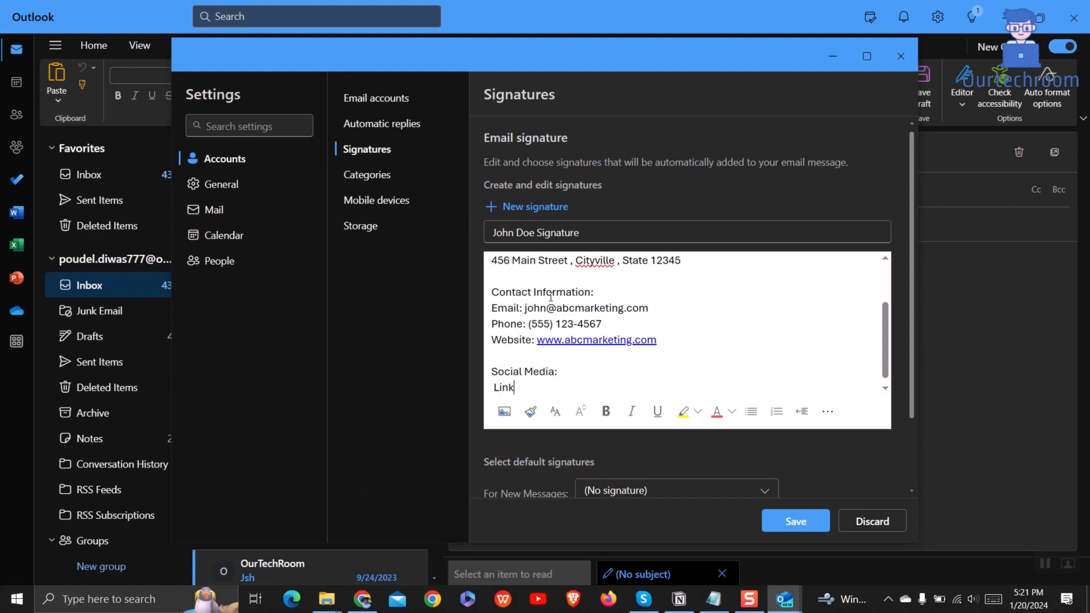
type("edin: linkedin.com/i")
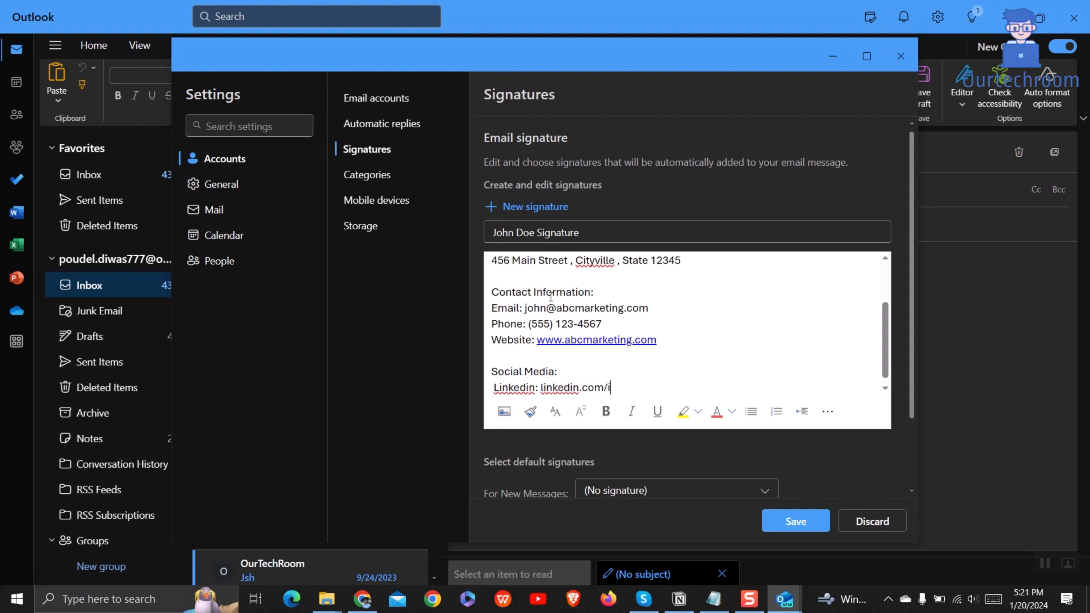
type("n/doejohn")
key("Return")
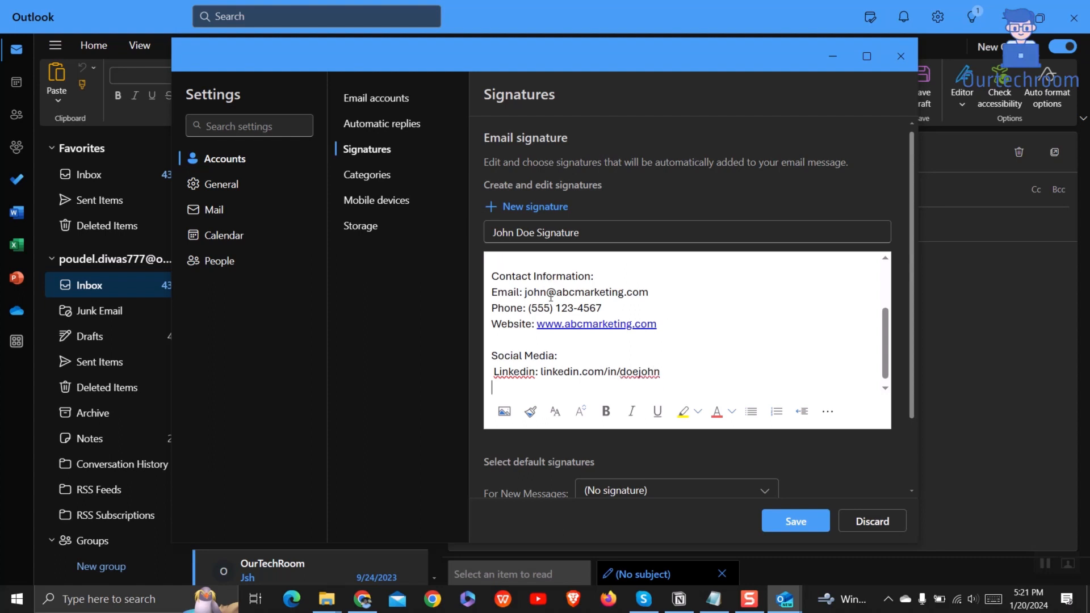
type("Twitte")
type("r: @")
type("joe")
type("doejohn")
type("123")
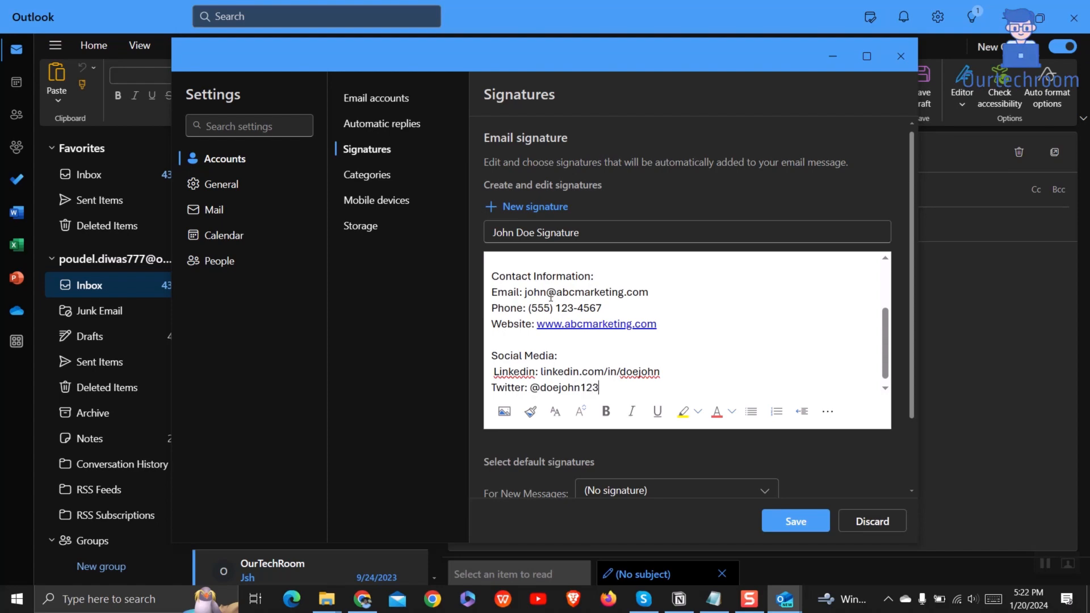
key("Return")
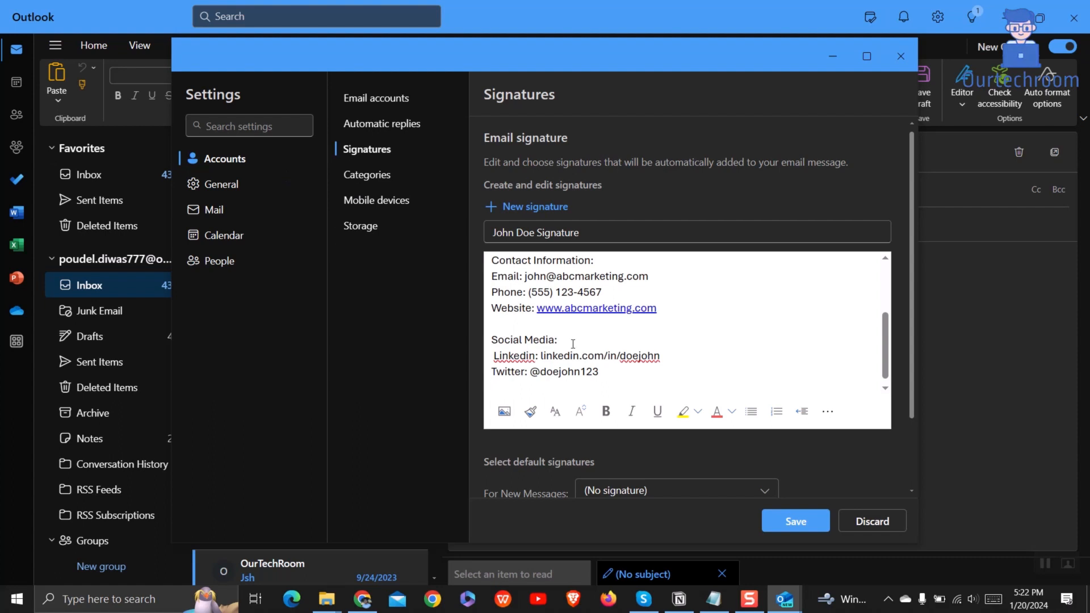
scroll(573, 344, "down", 1)
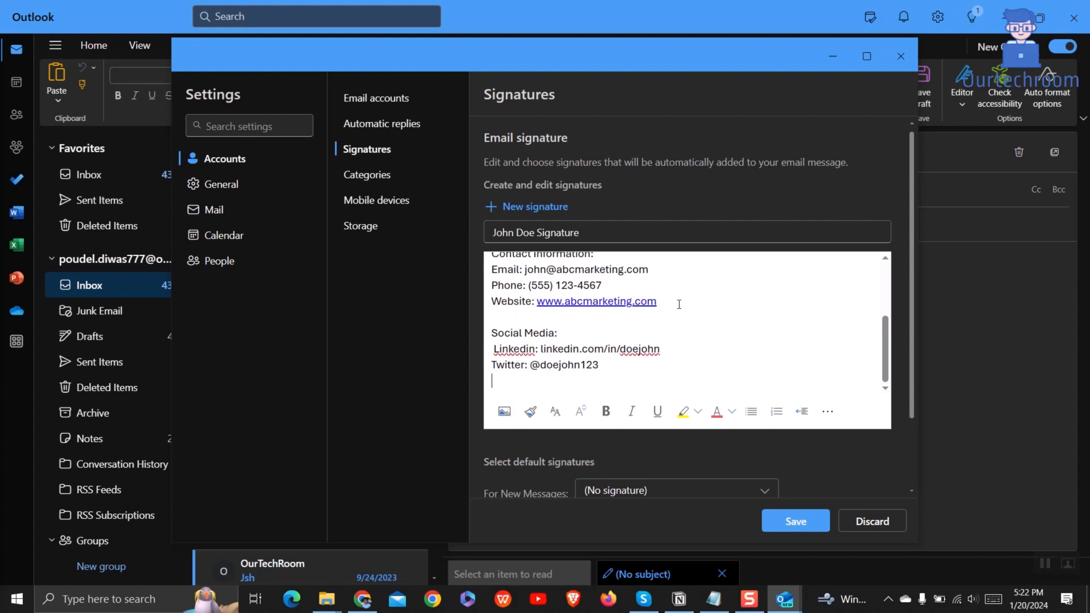
key("Return")
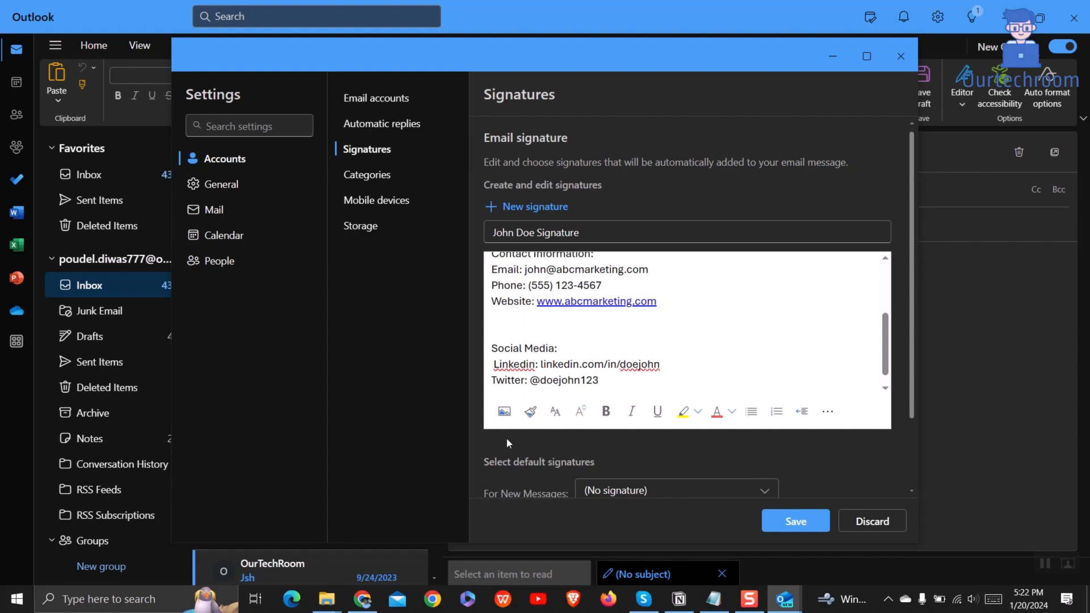
Step: Insert the logo picture 'website logo.webp' from the Downloads folder into the signature
left_click(507, 408)
left_click(244, 161)
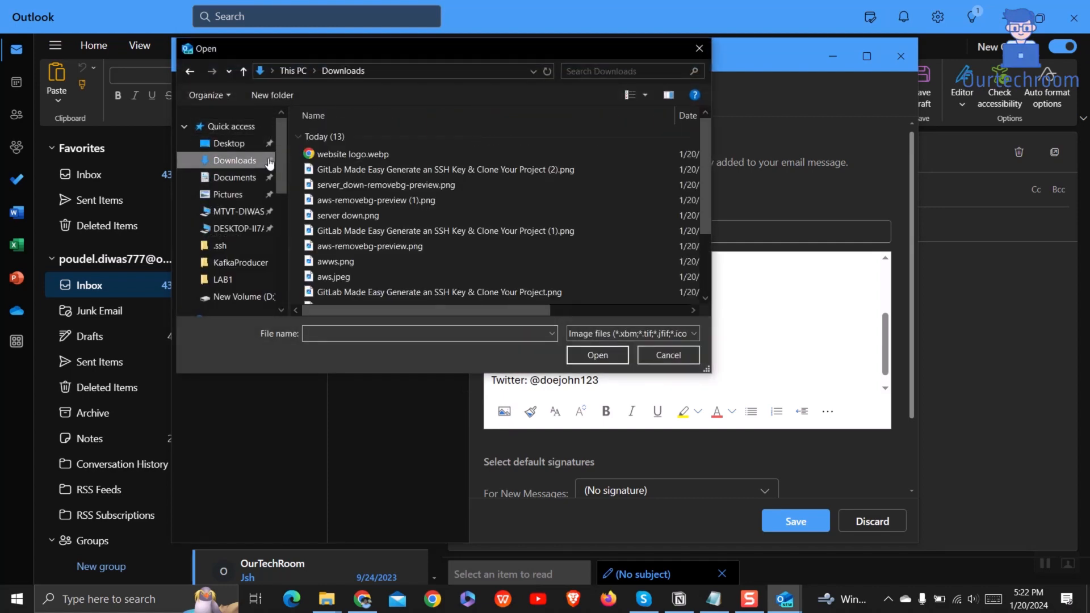
double_click(345, 154)
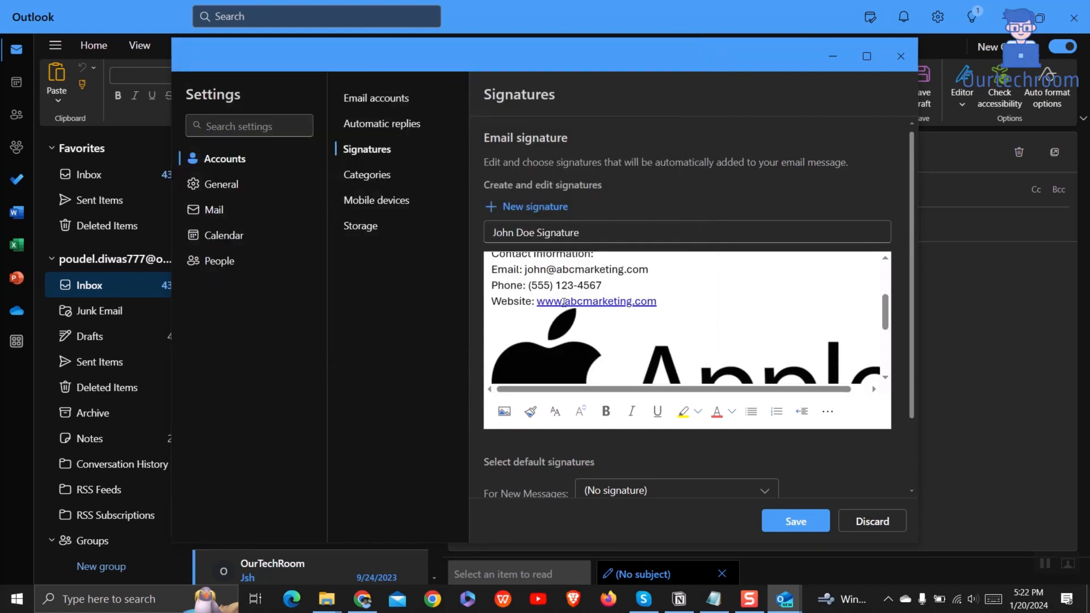
Step: Shrink the inserted logo to a smaller size and select the 'Contact Information:' heading
scroll(625, 321, "down", 2)
left_click(629, 340)
scroll(634, 347, "down", 1)
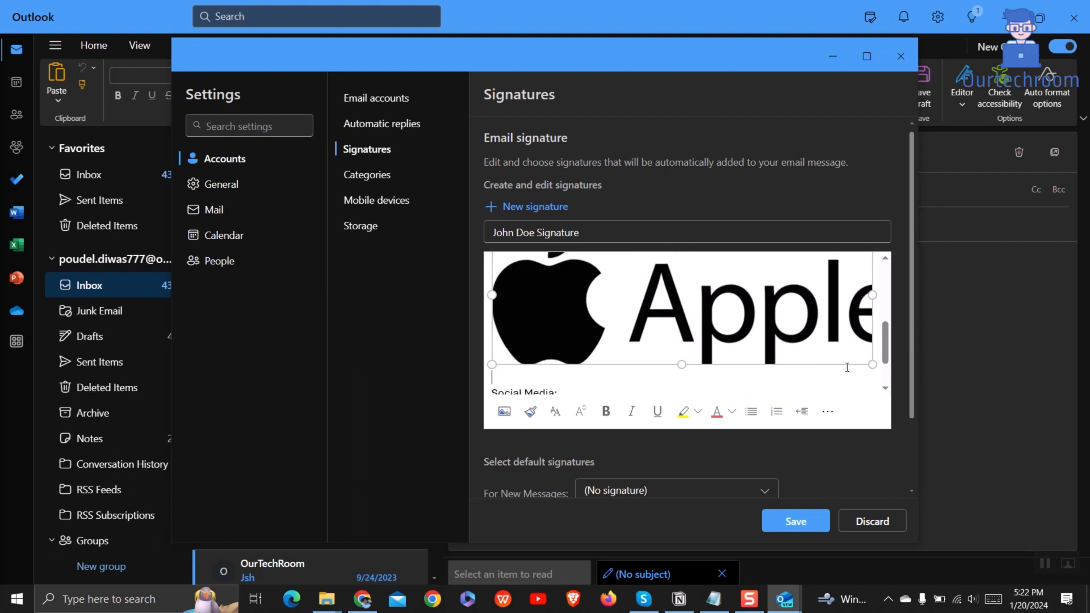
left_click_drag(880, 368, 577, 304)
scroll(635, 329, "up", 4)
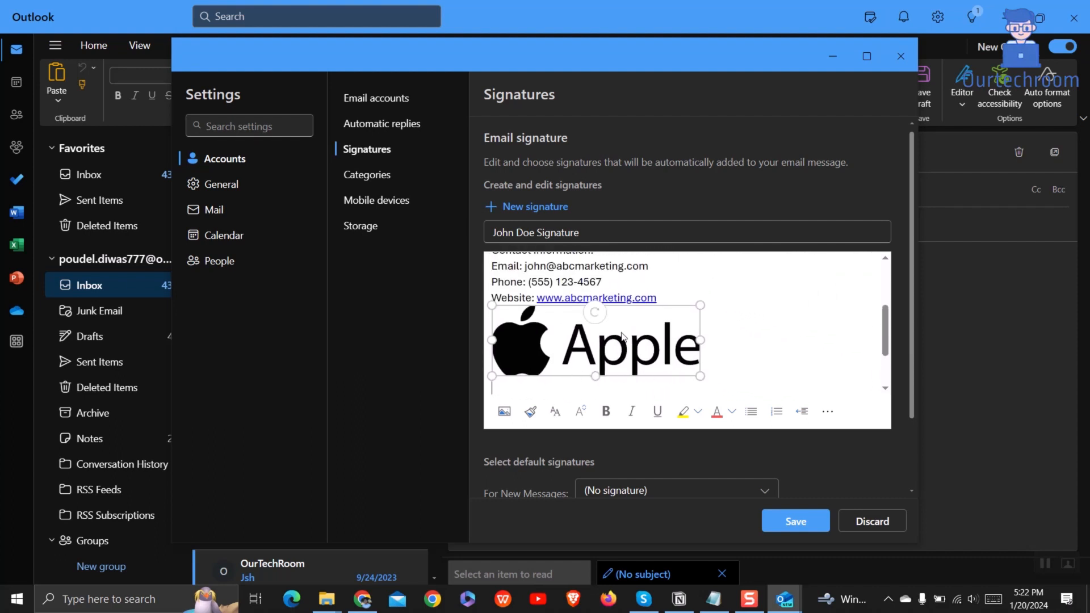
scroll(645, 307, "up", 1)
left_click_drag(598, 307, 494, 306)
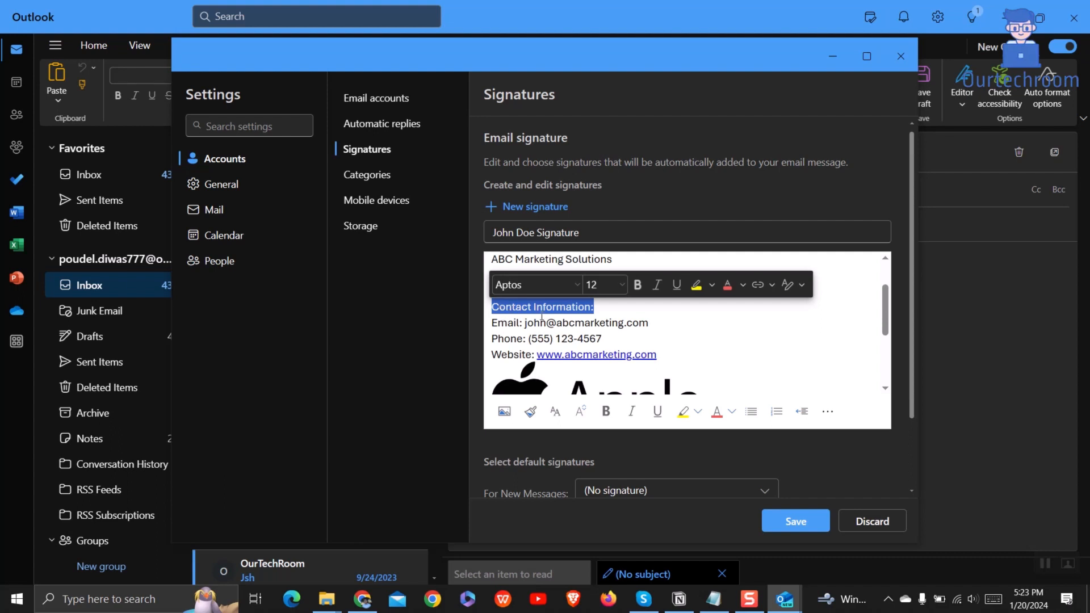
Step: Make the 'Contact Information:' heading and the ABC Marketing Solutions line bold
left_click(638, 284)
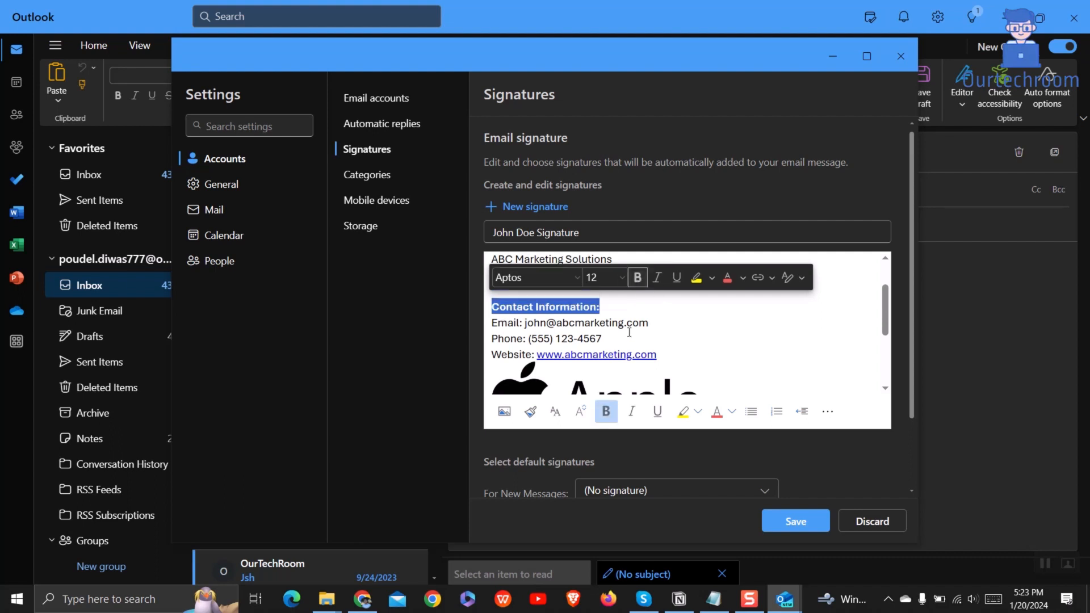
left_click(655, 314)
scroll(638, 314, "up", 1)
scroll(637, 314, "down", 1)
scroll(627, 309, "up", 1)
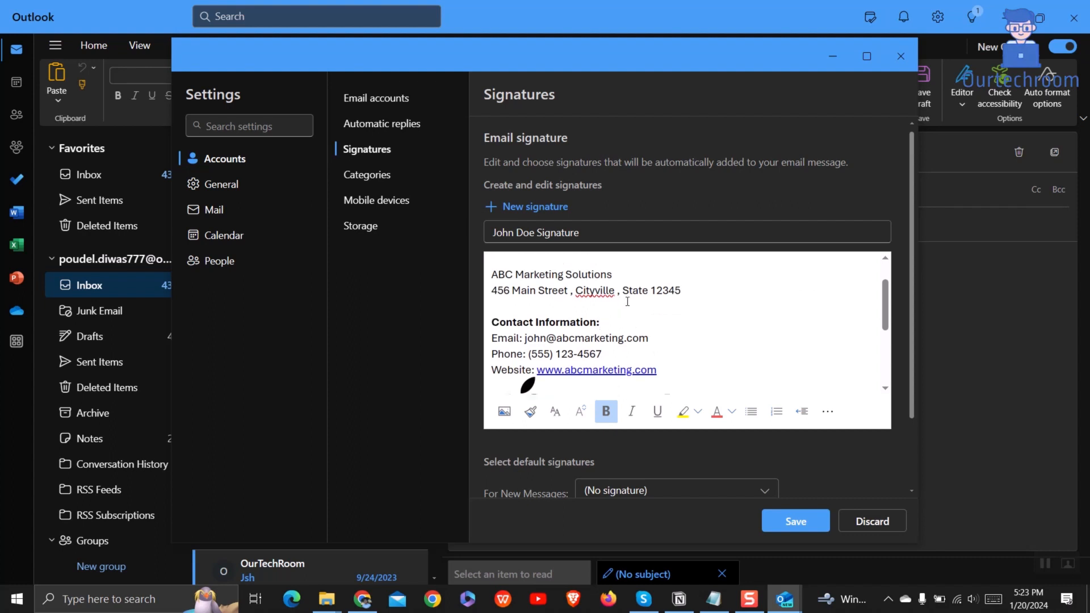
left_click_drag(618, 283, 486, 277)
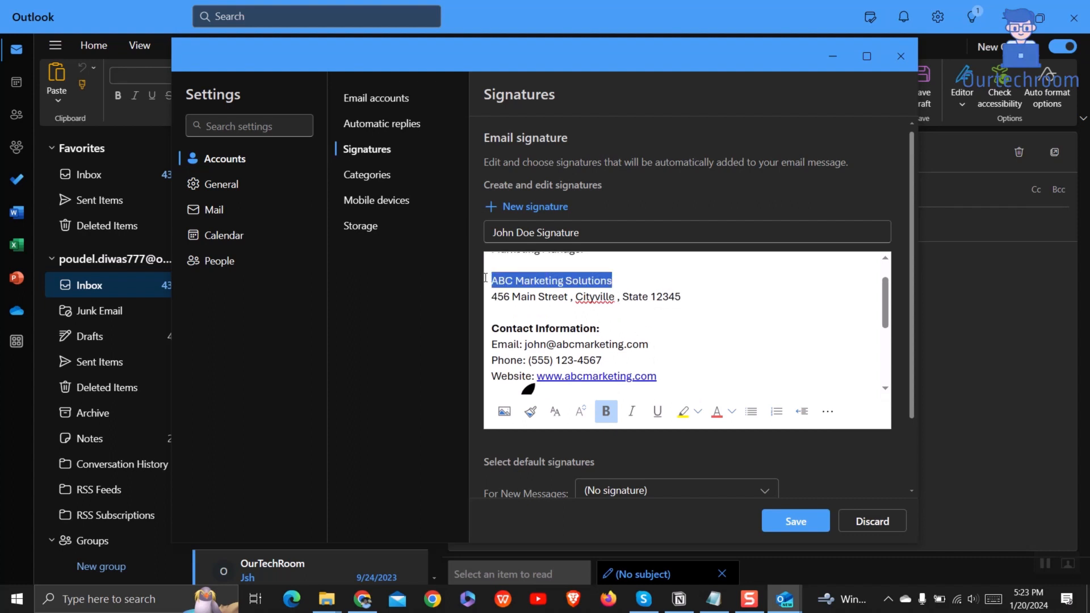
left_click(605, 411)
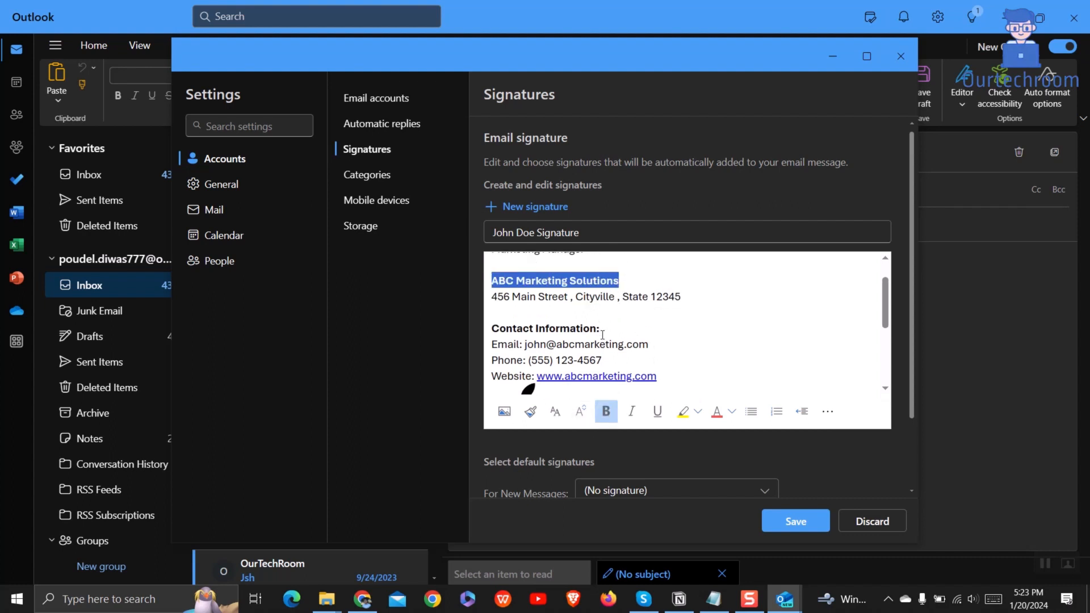
Step: Make the name line and the 'Social Media:' heading bold
scroll(600, 324, "down", 1)
scroll(600, 324, "up", 3)
left_click_drag(538, 268, 489, 269)
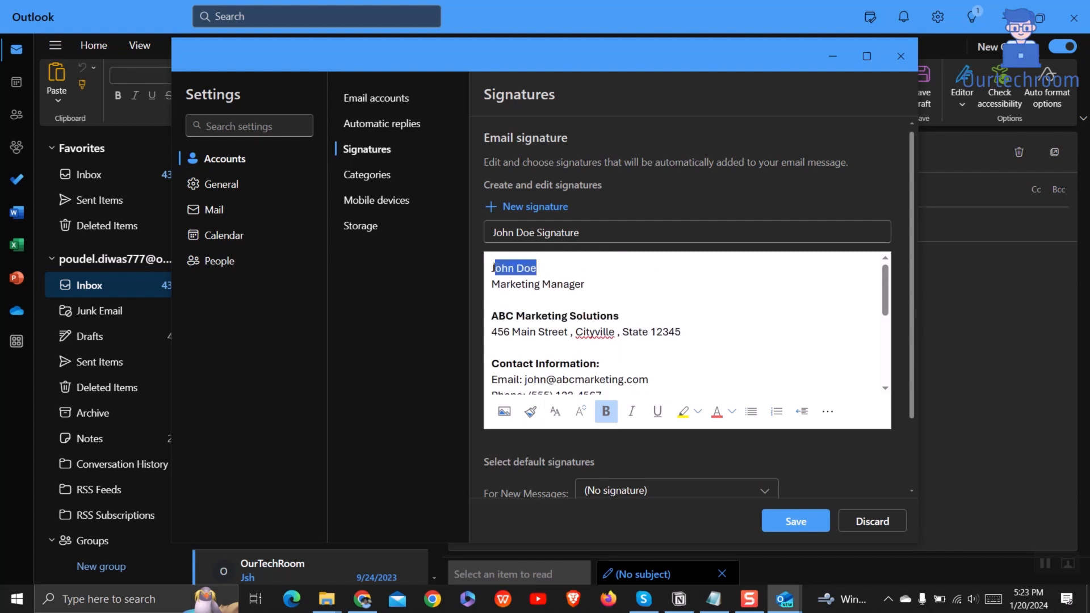
left_click(633, 238)
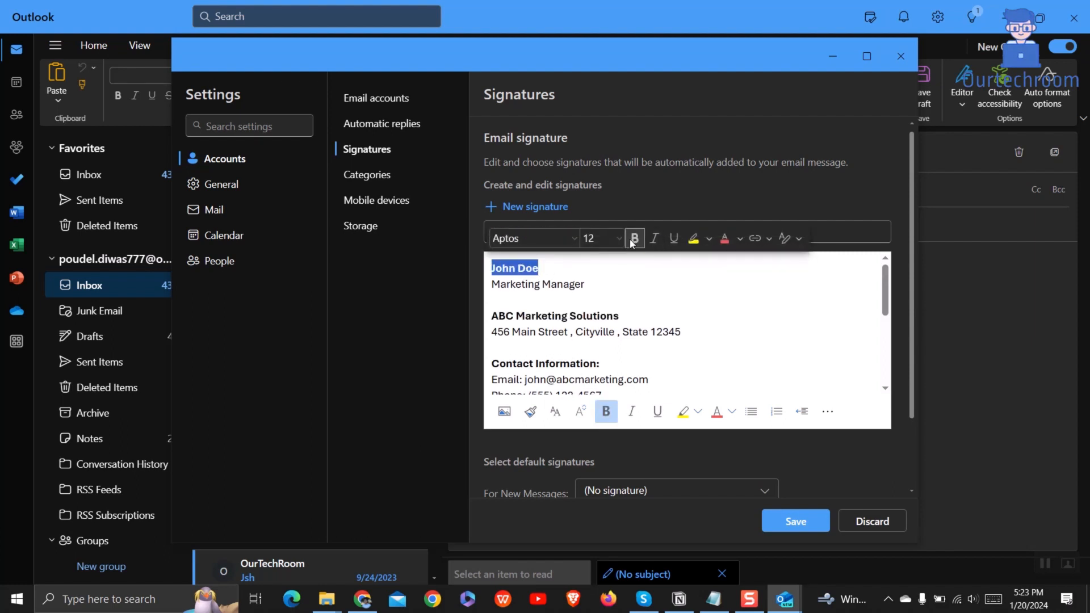
left_click(638, 317)
scroll(639, 346, "down", 3)
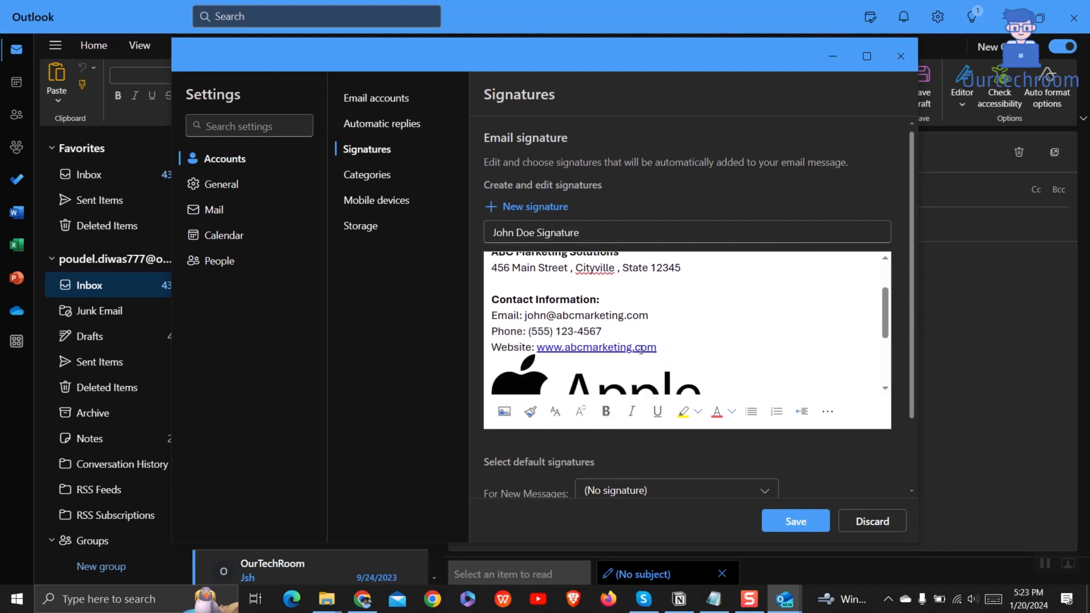
scroll(644, 351, "down", 1)
left_click_drag(562, 347, 482, 352)
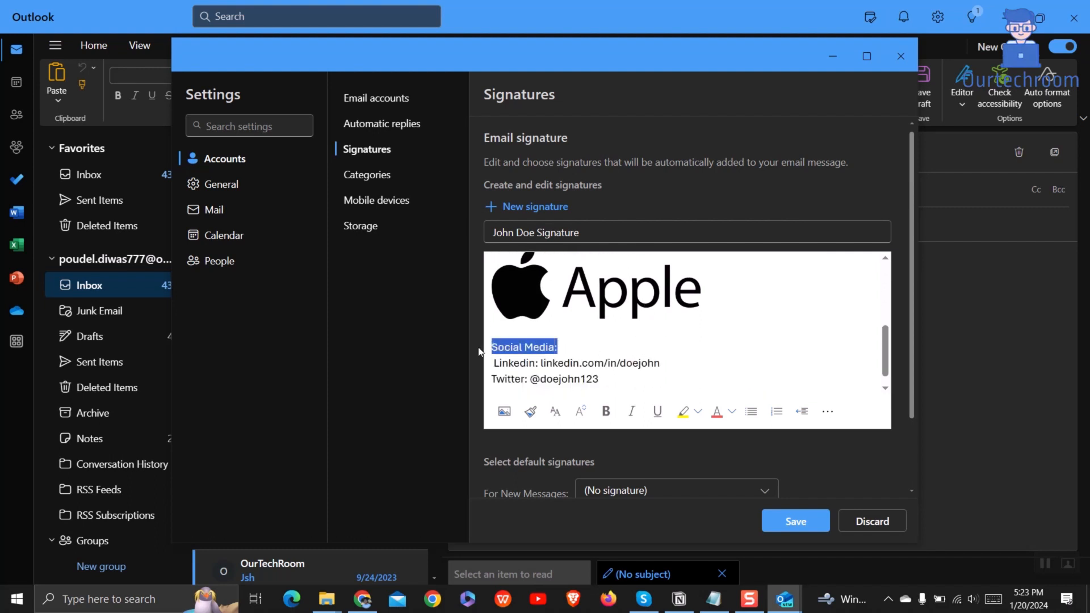
left_click(606, 411)
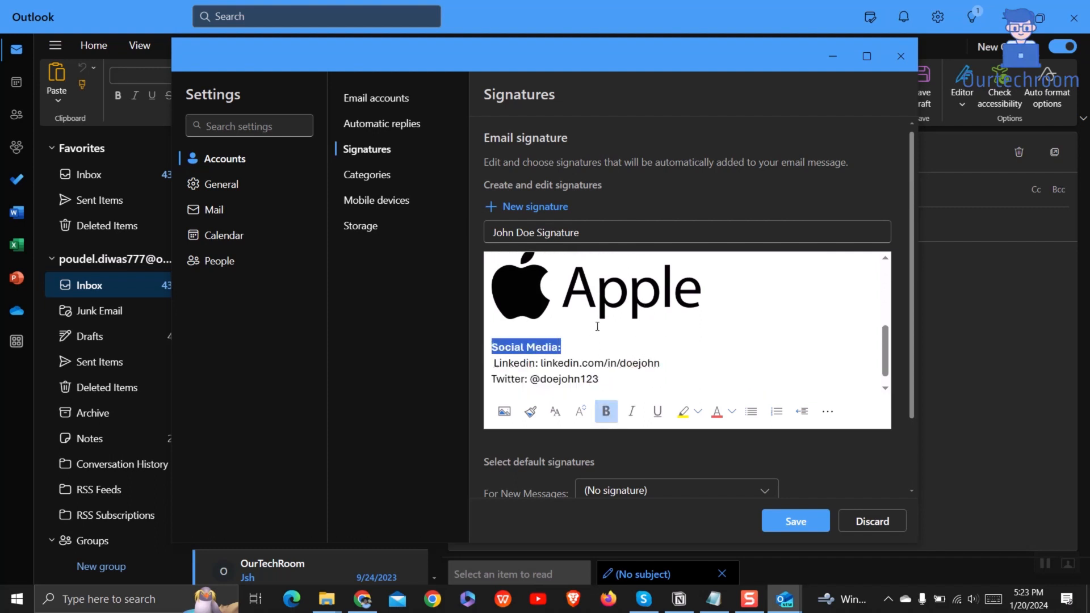
scroll(597, 323, "up", 2)
scroll(597, 326, "up", 2)
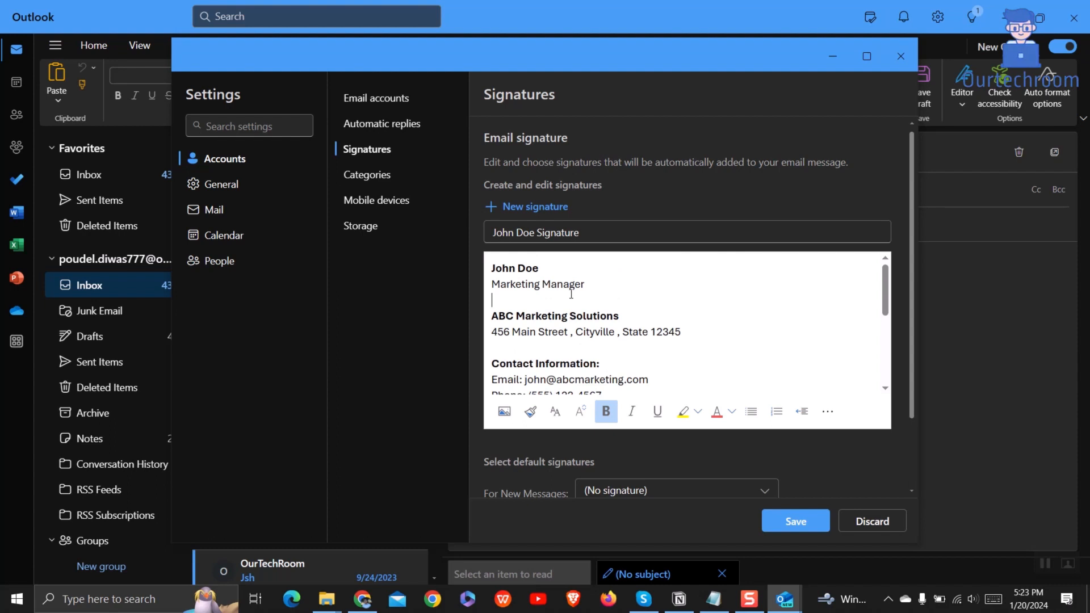
Step: Set the entire signature text to the Aptos Display font and attempt to save it
key("ctrl+a")
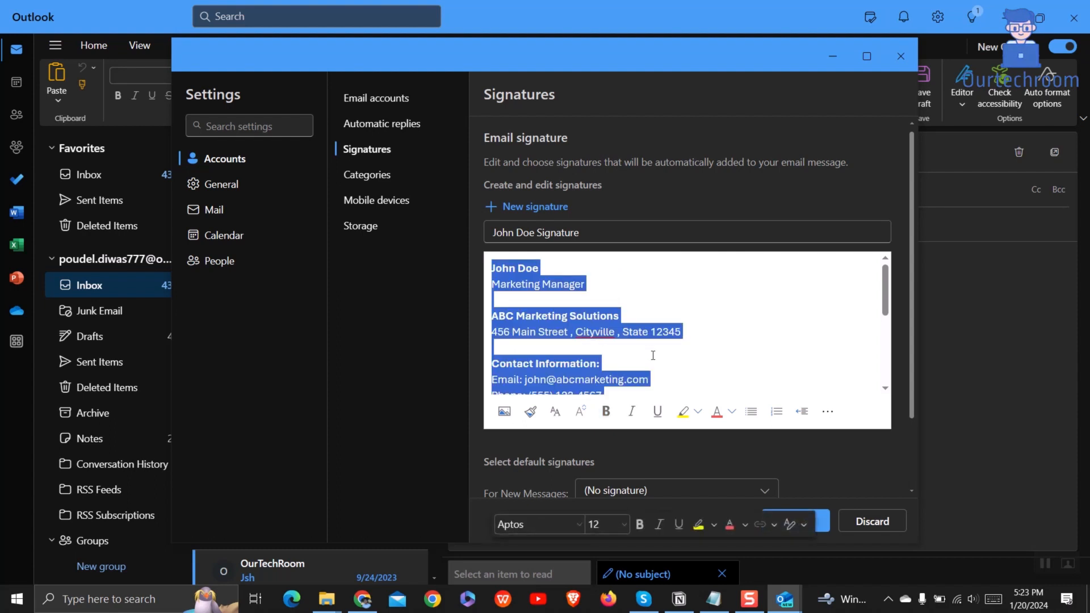
left_click(577, 523)
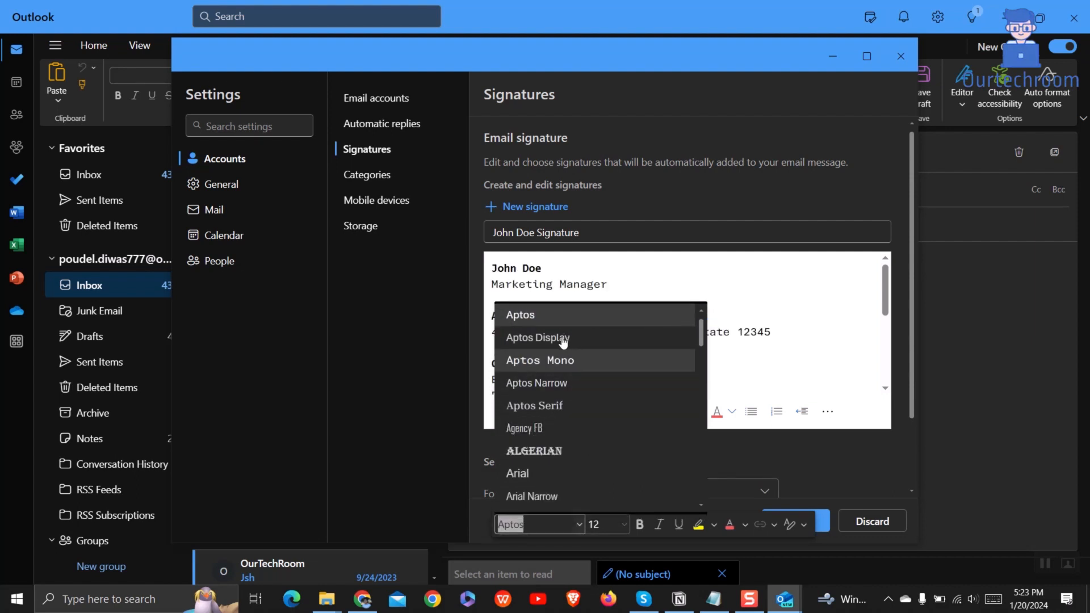
left_click(614, 337)
left_click(722, 347)
scroll(723, 348, "down", 4)
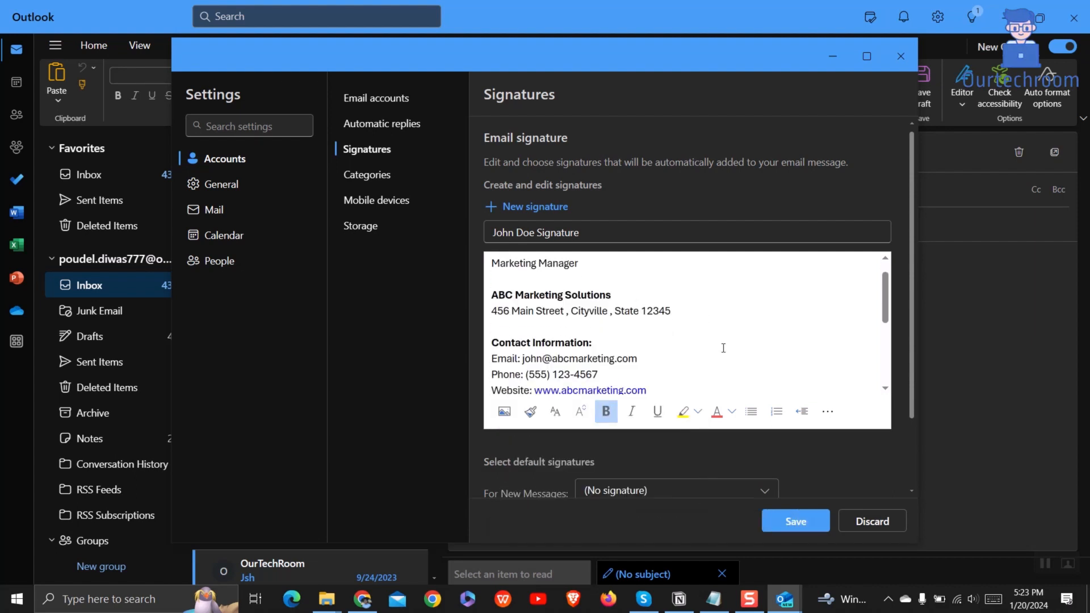
scroll(723, 347, "down", 2)
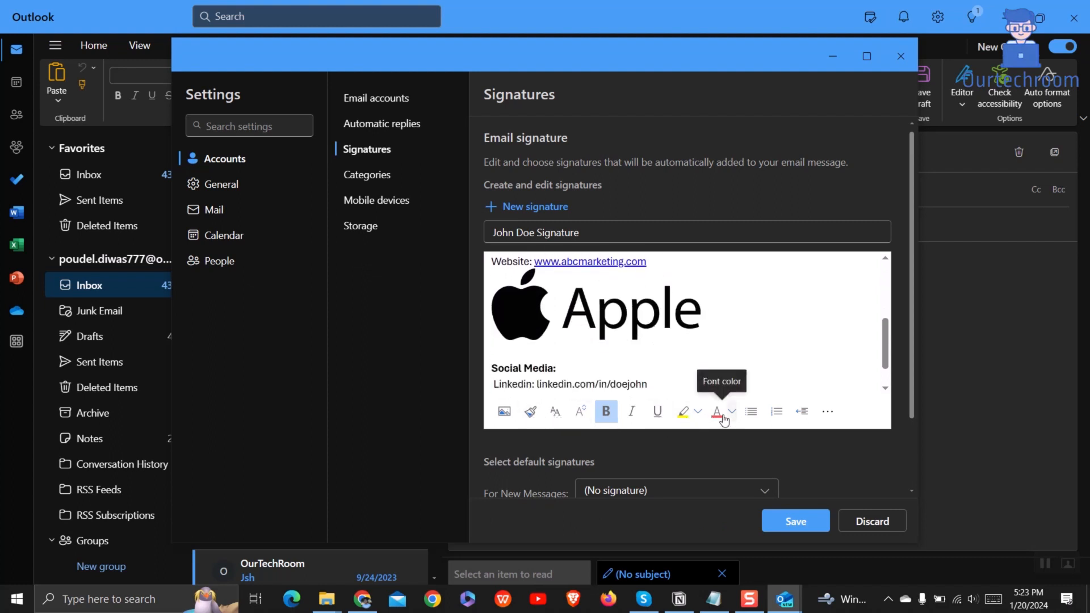
scroll(619, 356, "up", 2)
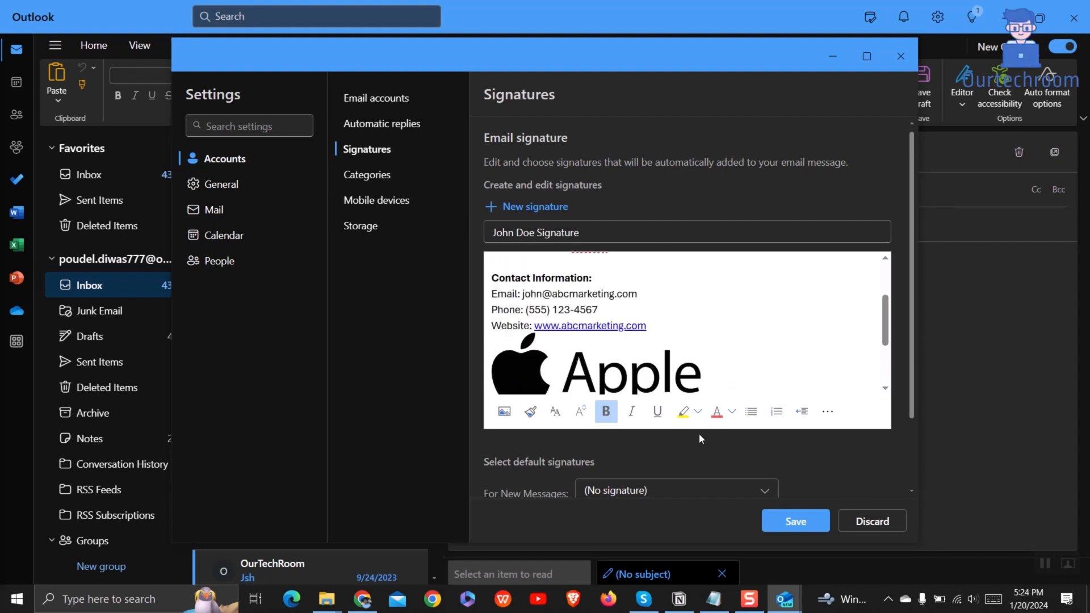
scroll(699, 433, "down", 2)
left_click(796, 521)
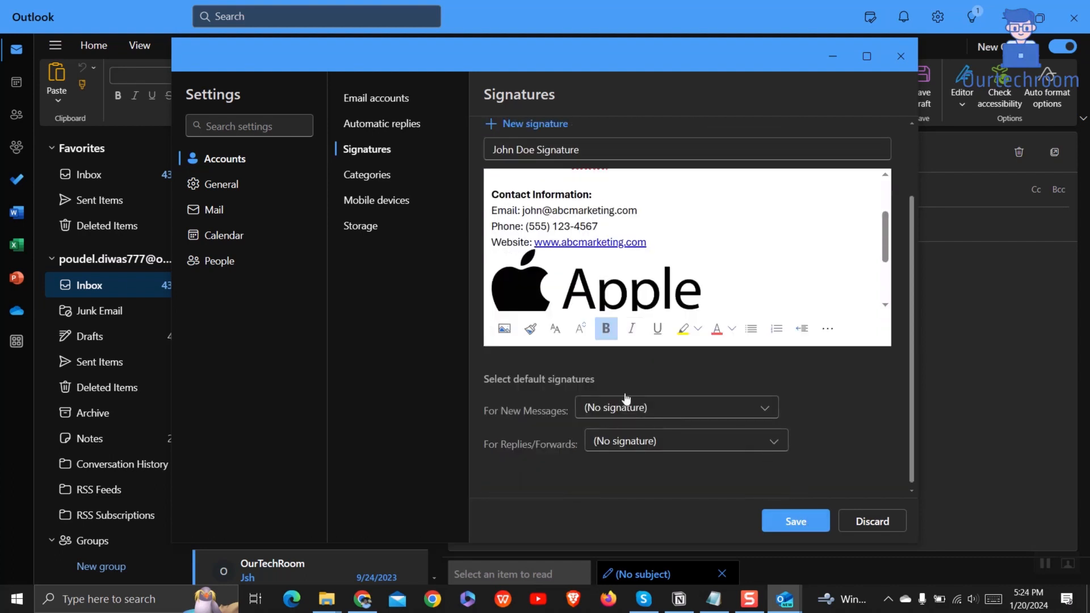
Step: Save the signature, start a new mail message, and show its list of available signatures
left_click(801, 520)
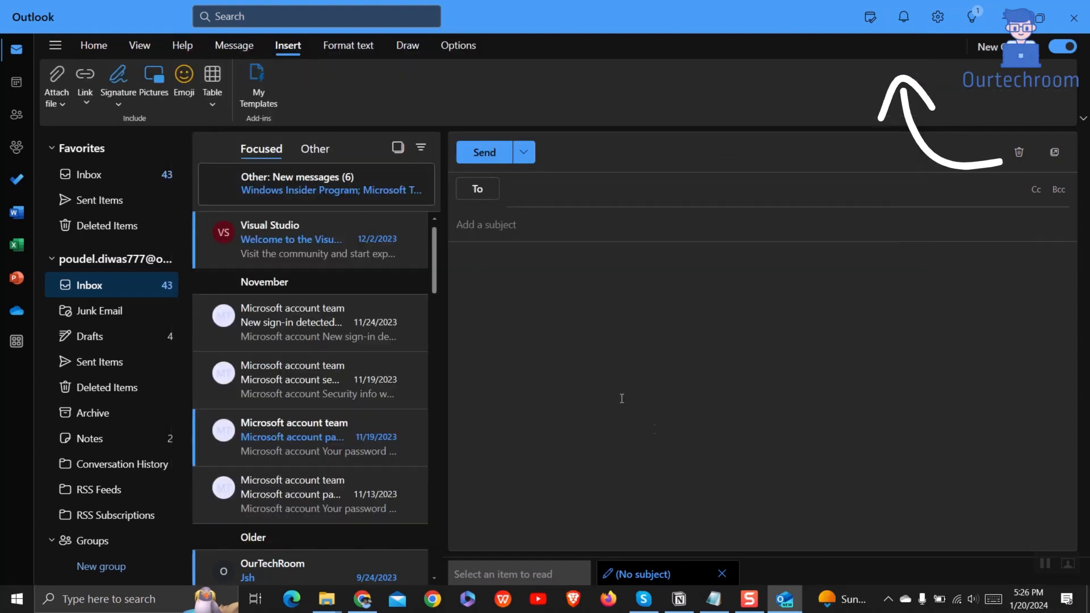
left_click(94, 46)
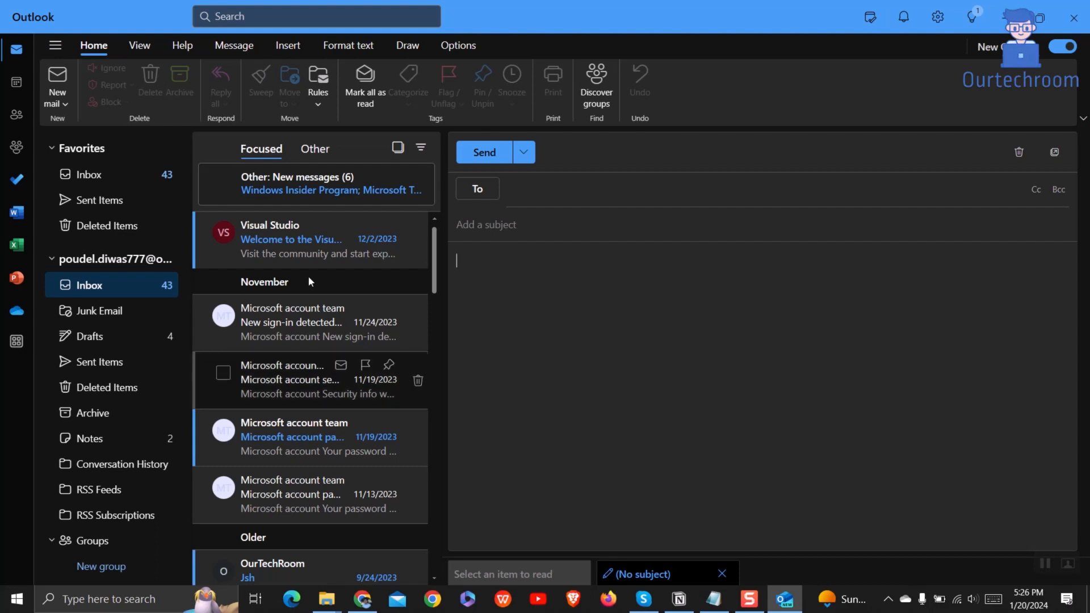
left_click(58, 101)
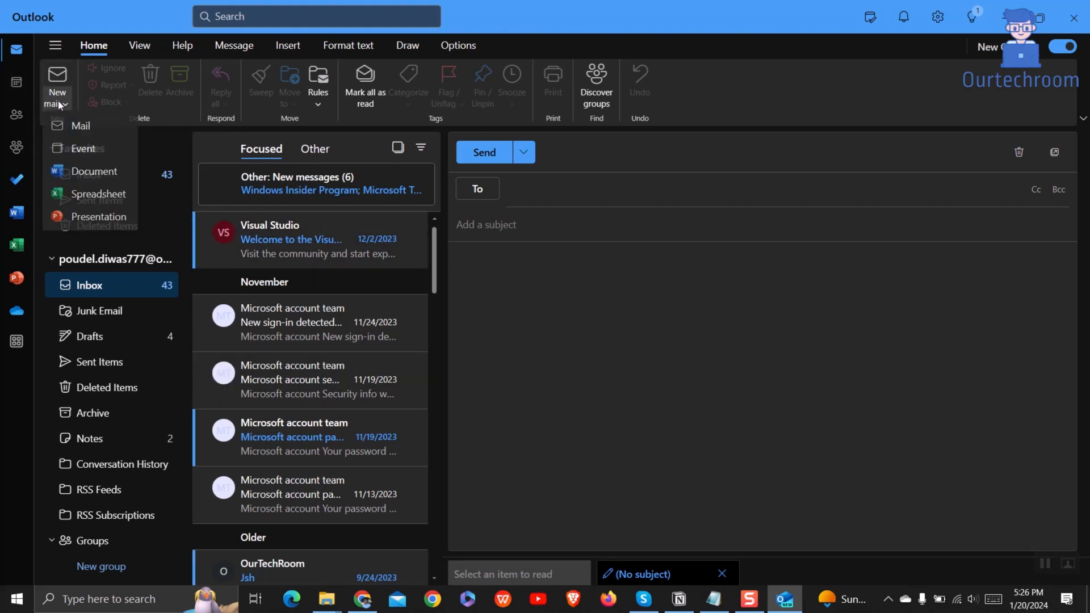
left_click(83, 127)
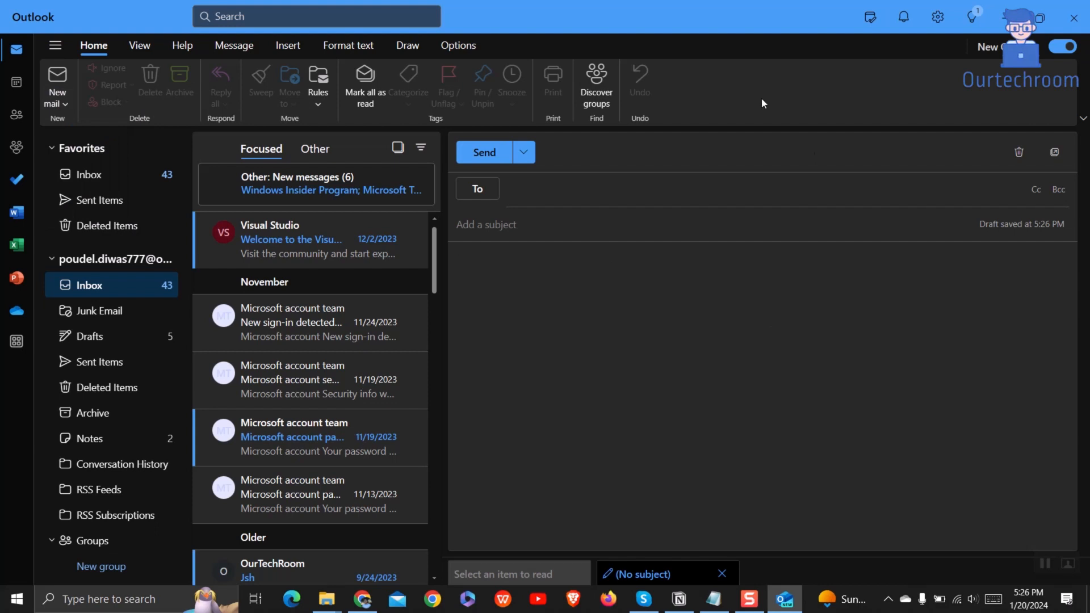
left_click(288, 46)
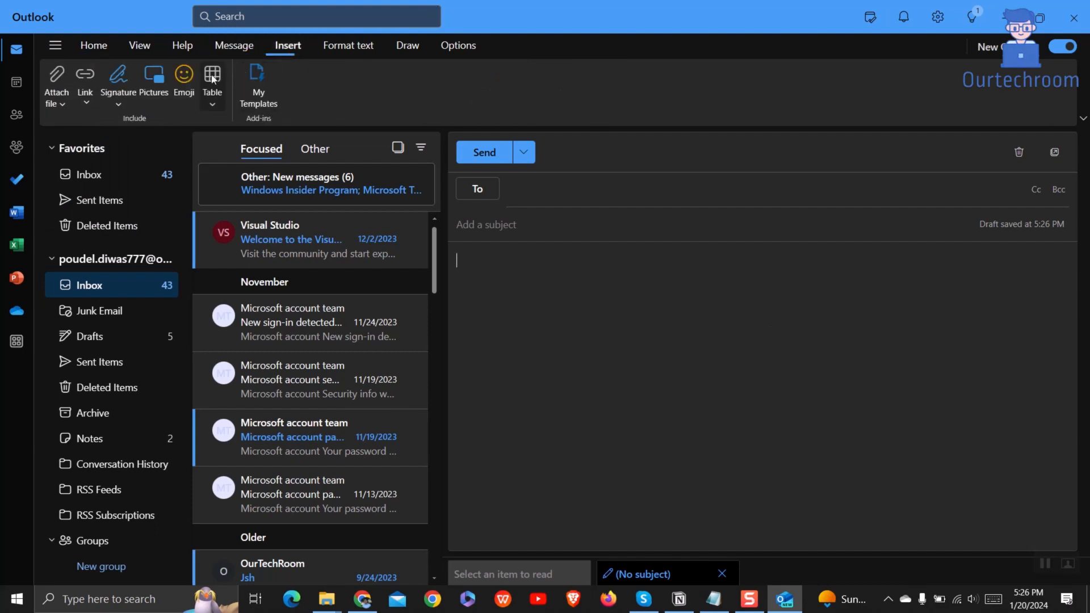
left_click(117, 97)
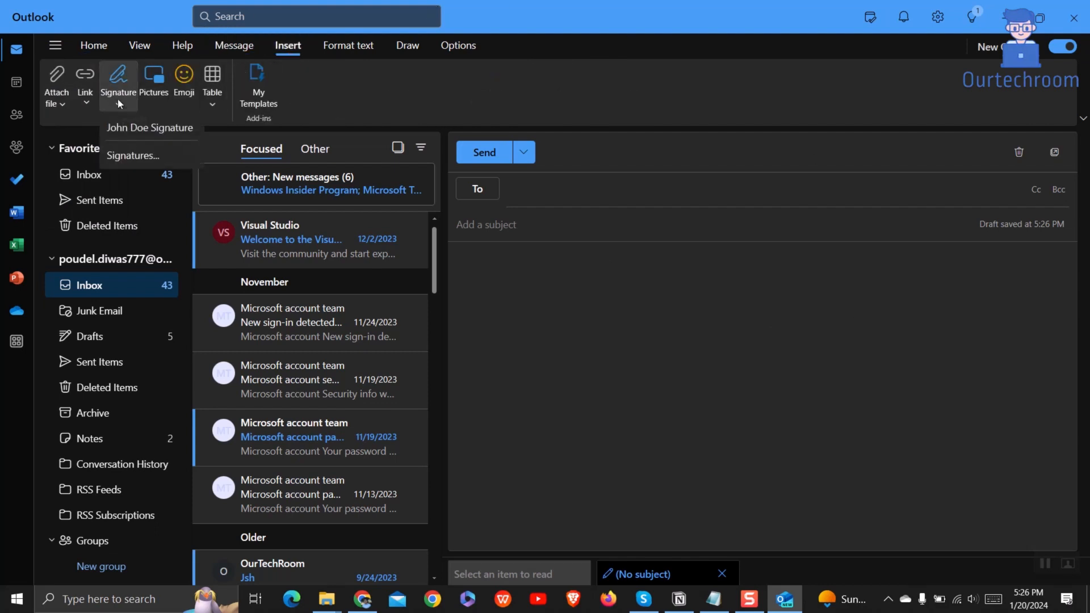
Step: Choose John Doe Signature for both New Messages and Replies/Forwards, save, and close Settings
left_click(146, 156)
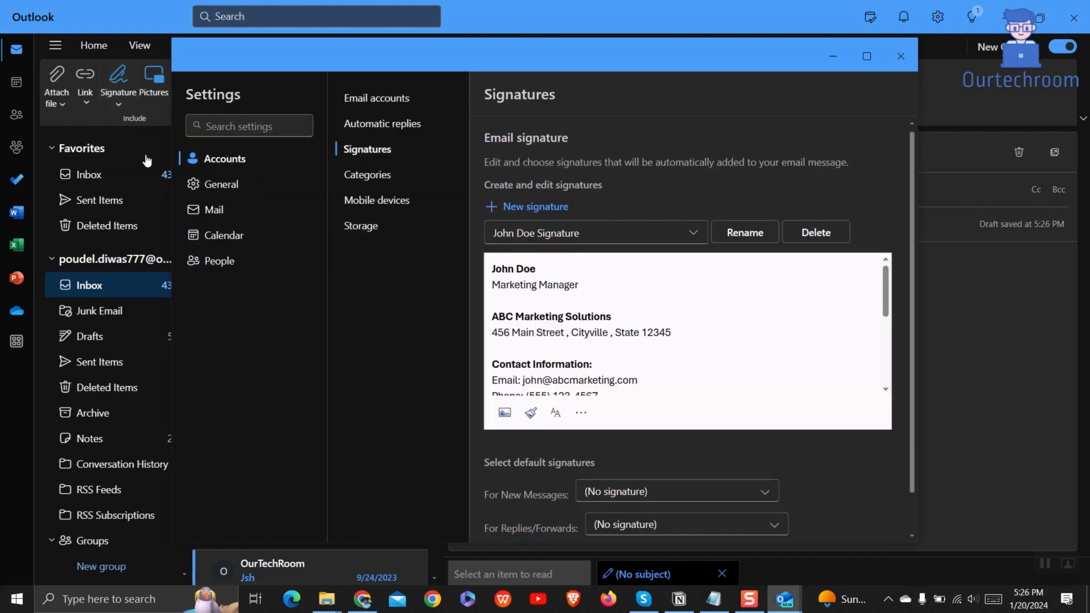
scroll(597, 401, "down", 3)
scroll(597, 402, "down", 1)
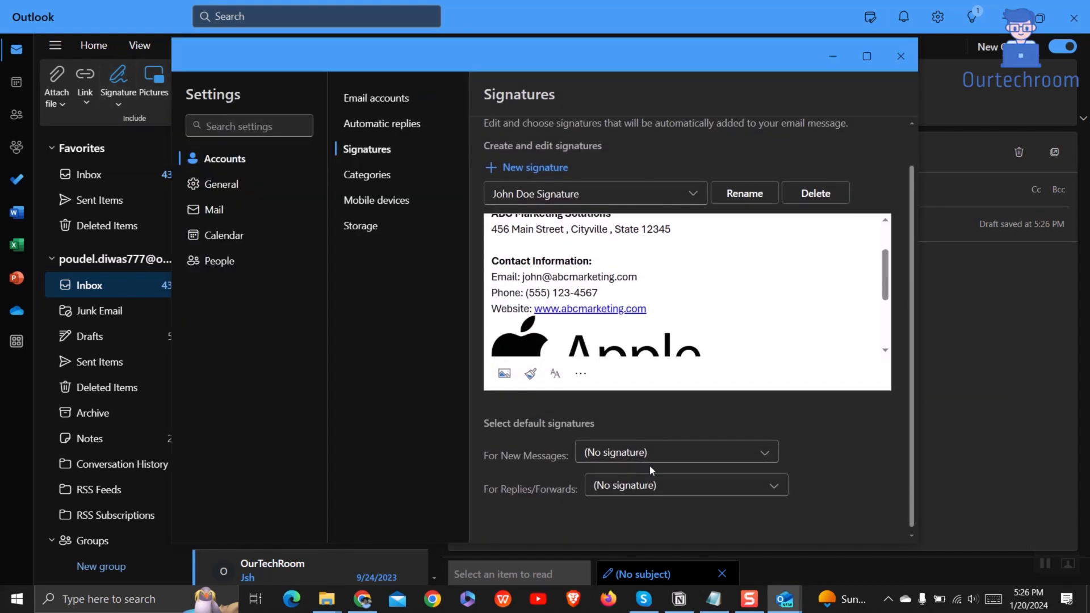
left_click(653, 454)
left_click(650, 487)
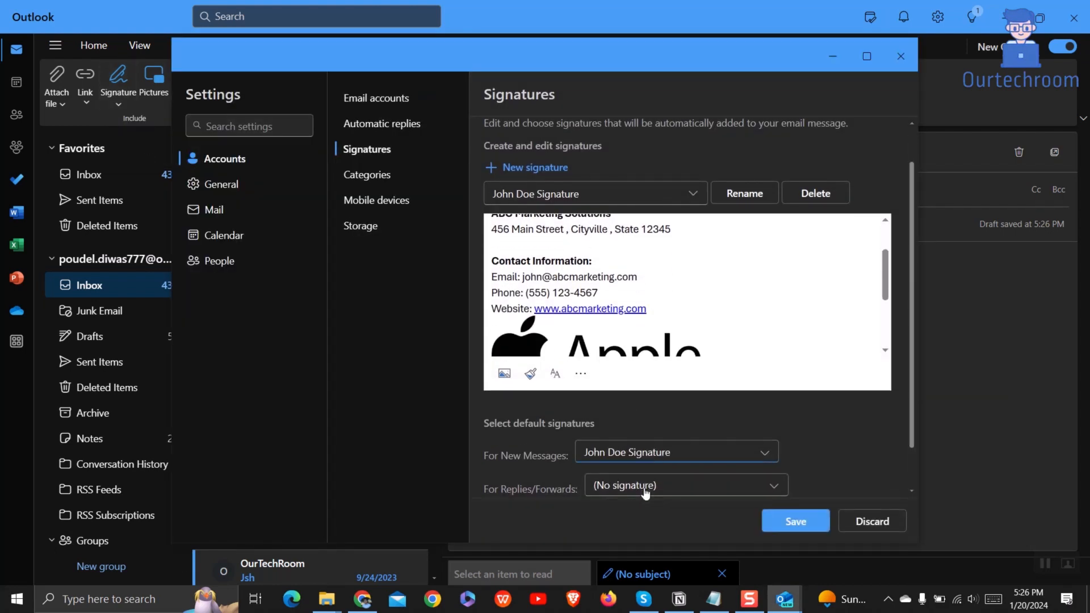
left_click_drag(520, 425, 665, 432)
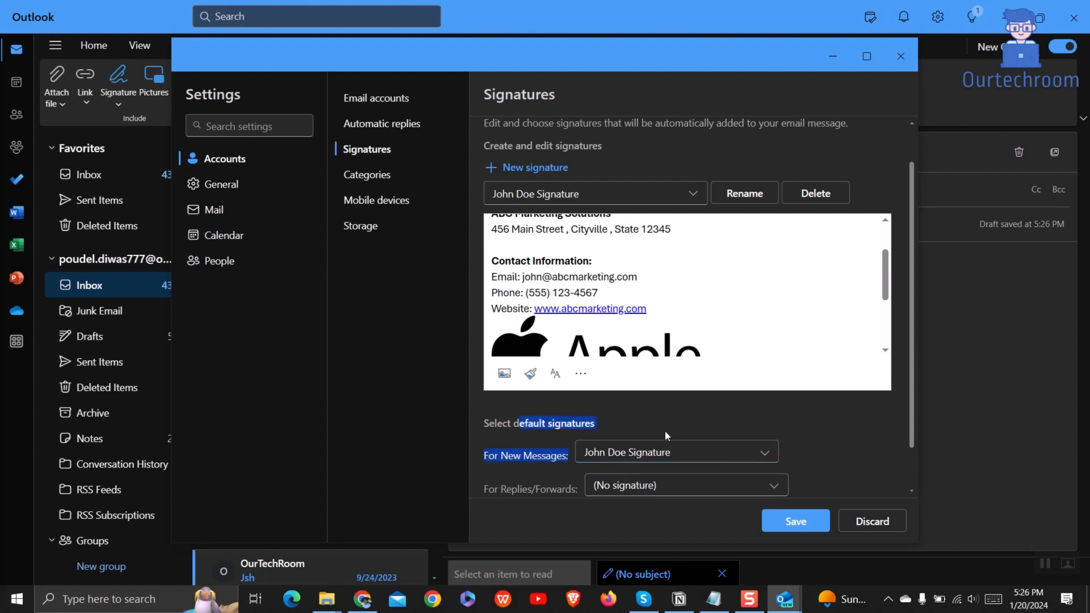
left_click(654, 489)
left_click(645, 519)
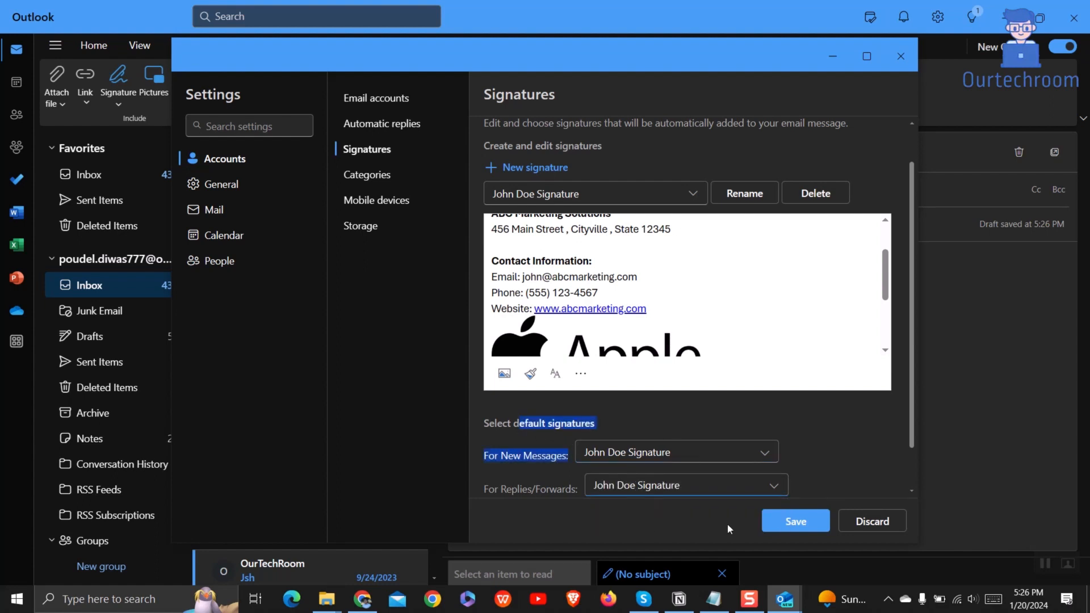
left_click(796, 521)
scroll(801, 483, "up", 1)
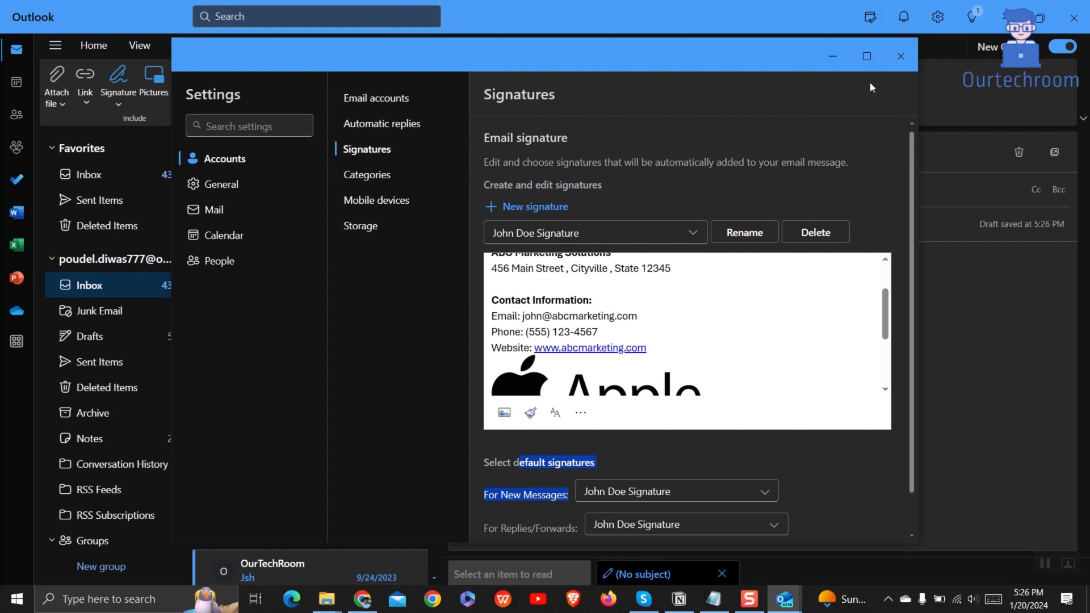
left_click(899, 61)
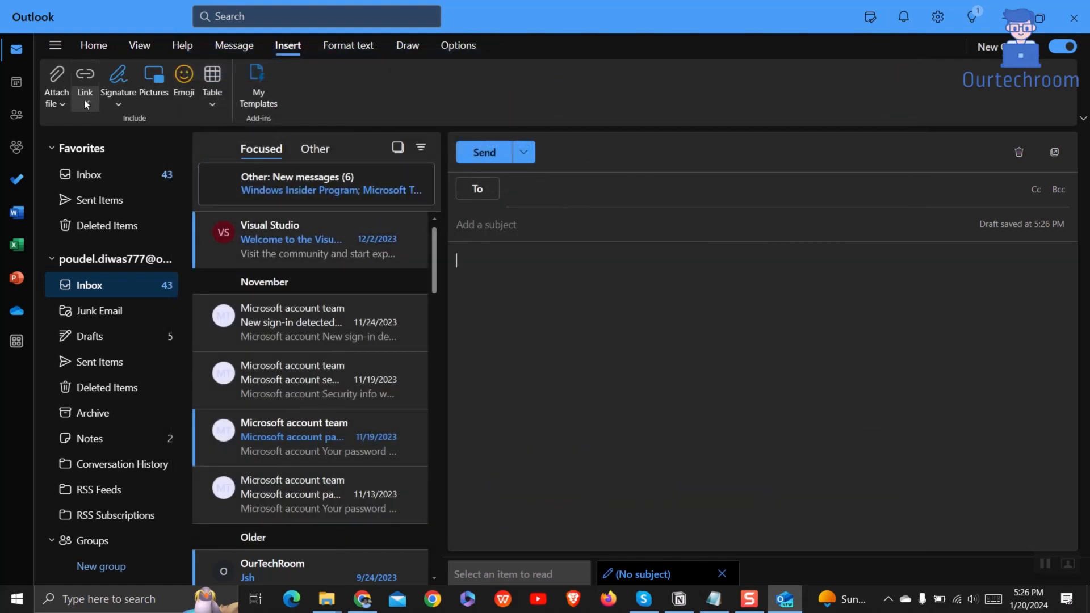
Step: Start a new message showing the auto-inserted signature and type test text 'asdfadsfasd' above it
left_click(94, 48)
left_click(51, 85)
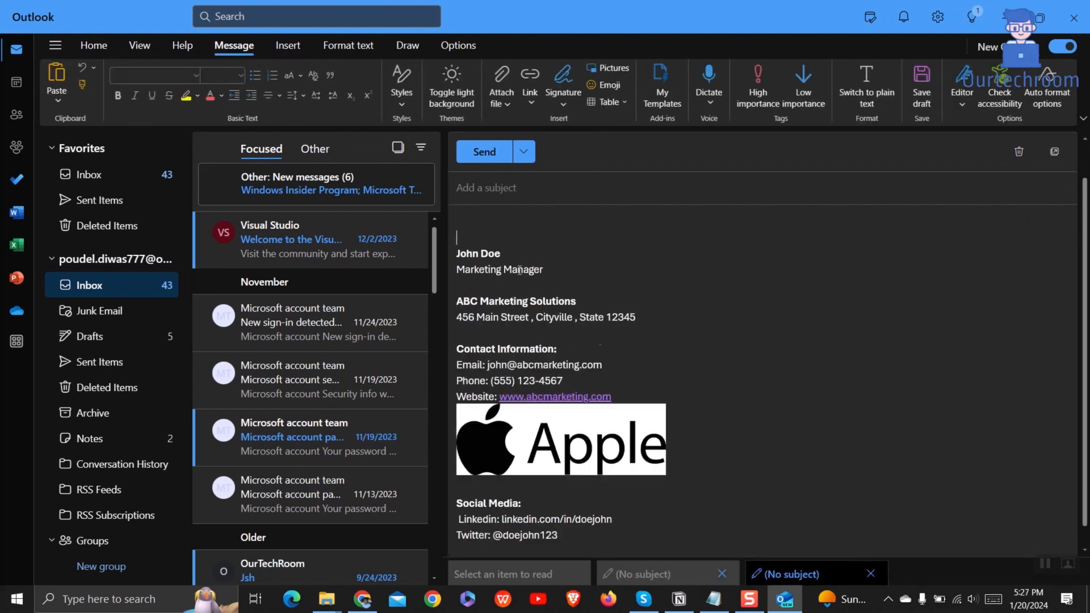
key("Return")
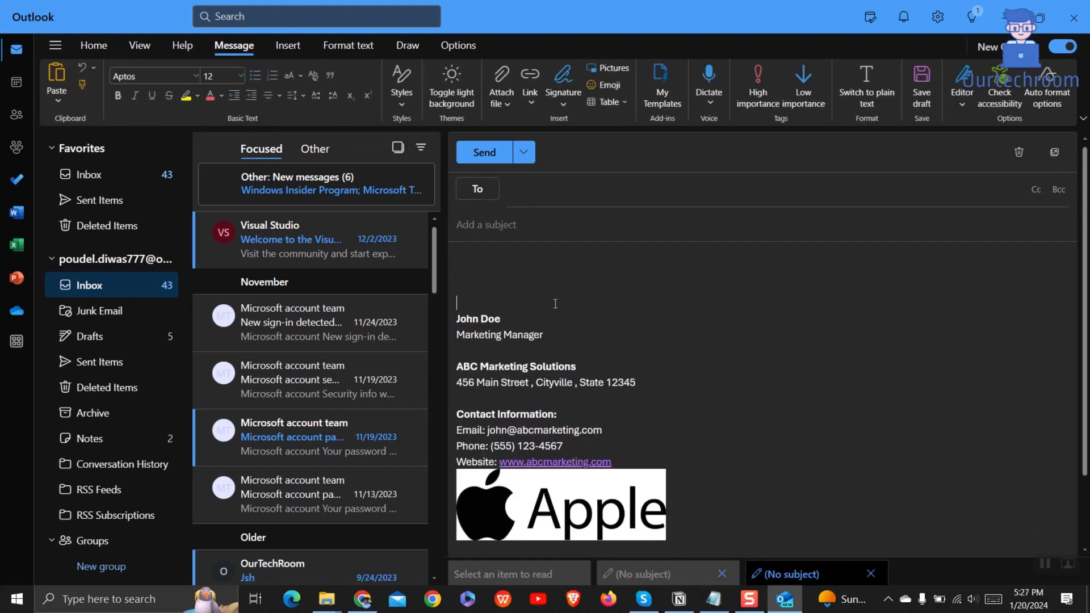
type("asdfadsfasd")
left_click(534, 187)
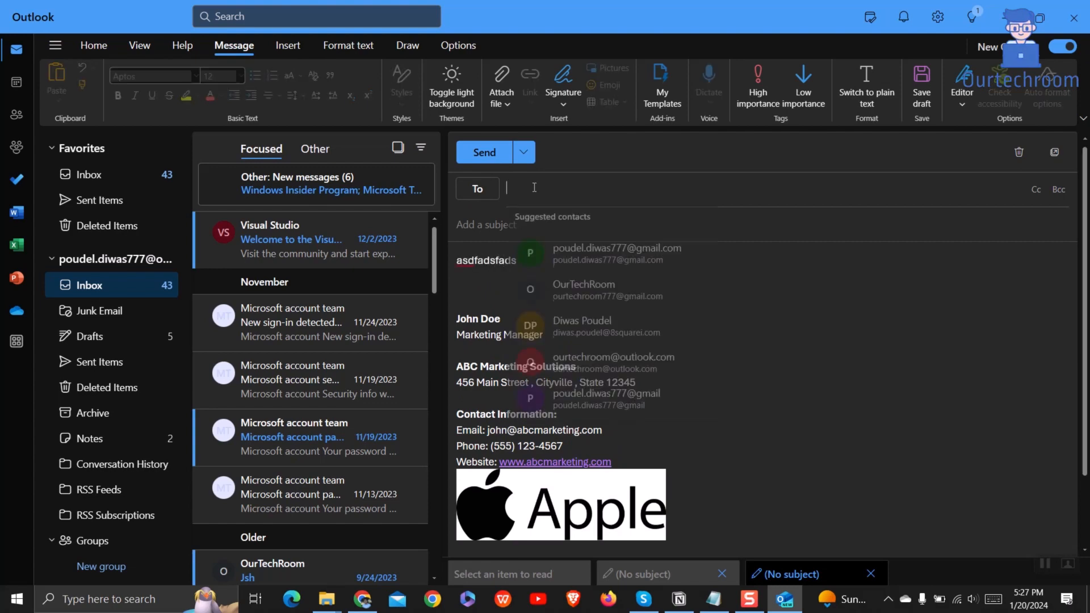